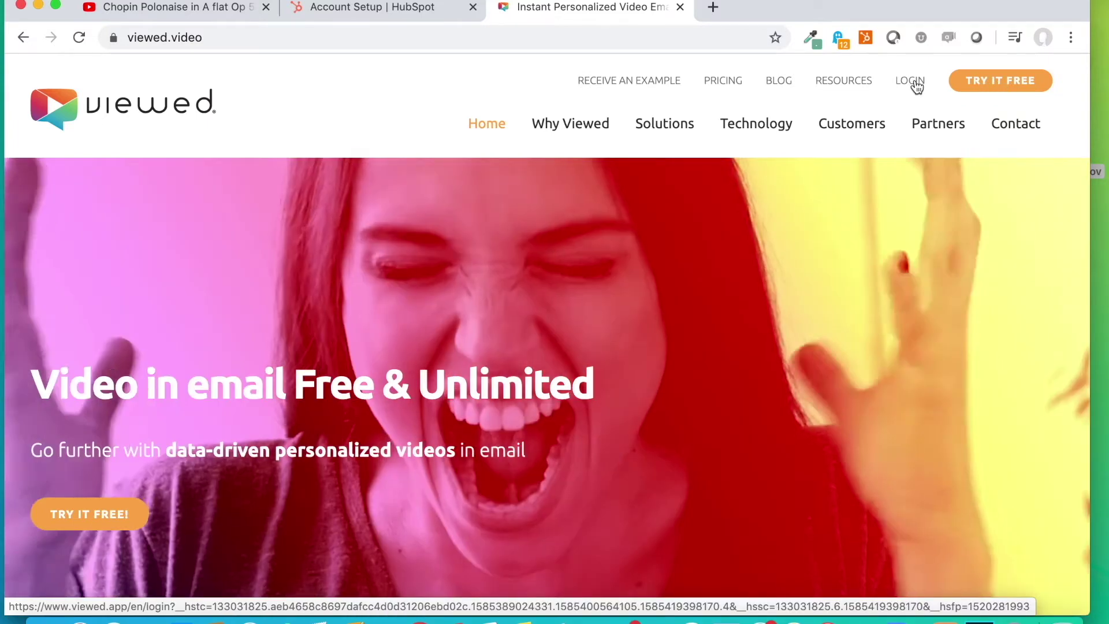
Go from the viewed.video home page to the client login page via LOGIN.
click(915, 82)
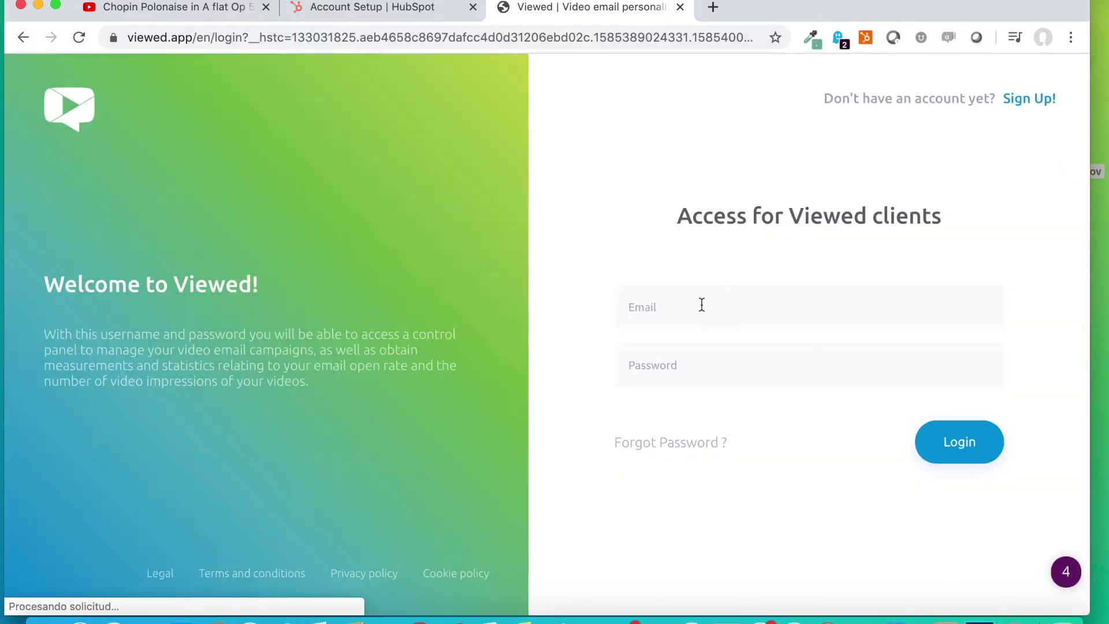
Log in with the saved account e-mail and review the dashboard showing 129 total views.
click(701, 304)
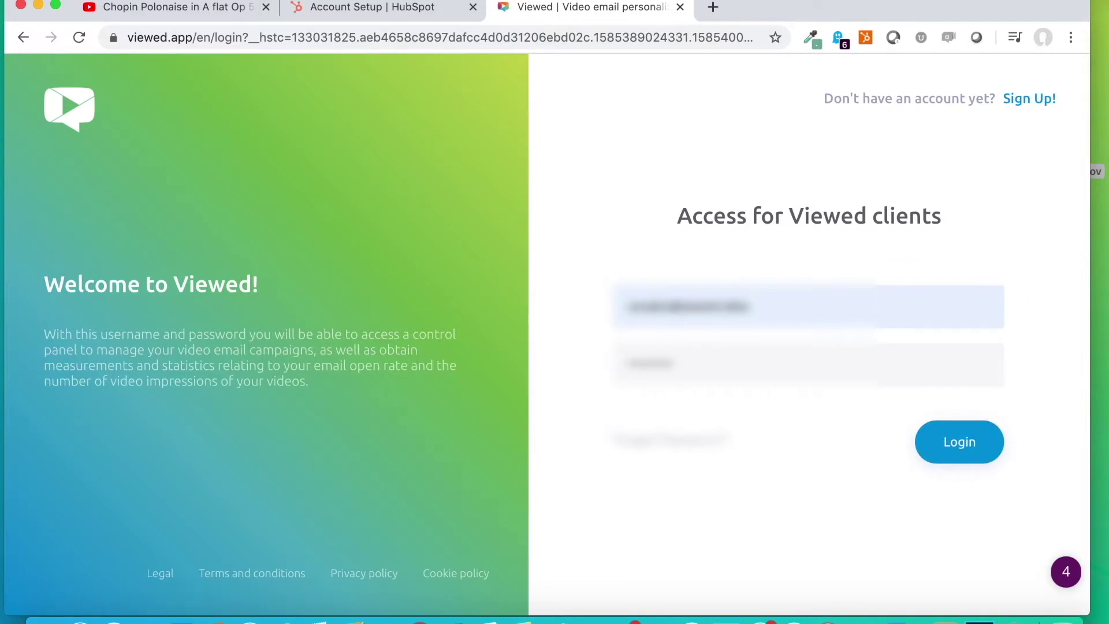
key(Return)
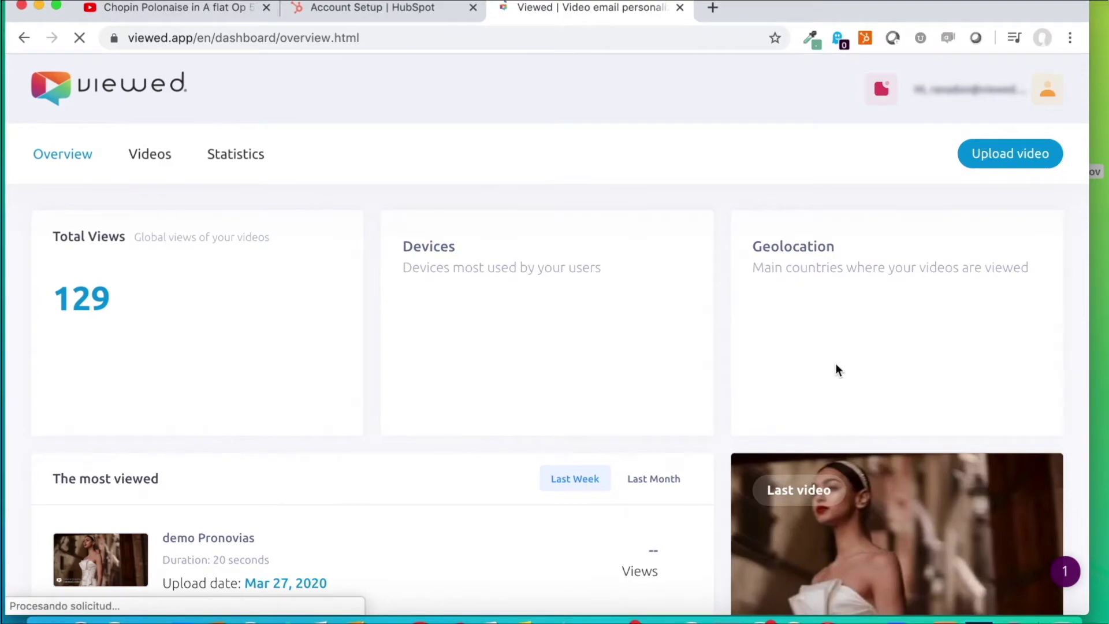
scroll(388, 404, down, 6)
scroll(388, 404, up, 5)
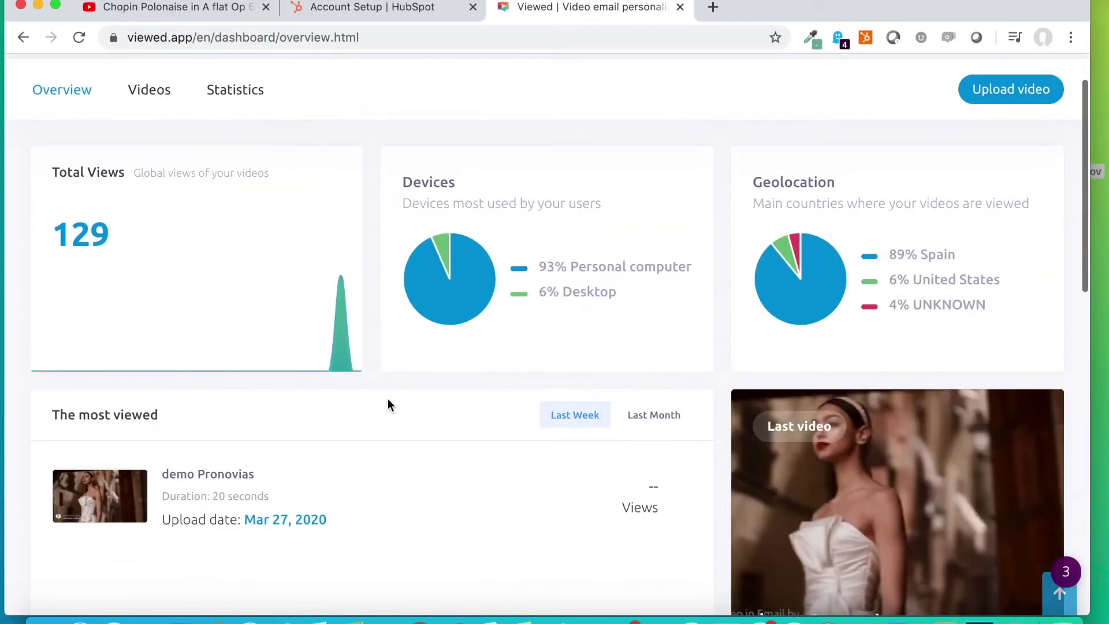
scroll(387, 403, down, 8)
scroll(240, 207, up, 10)
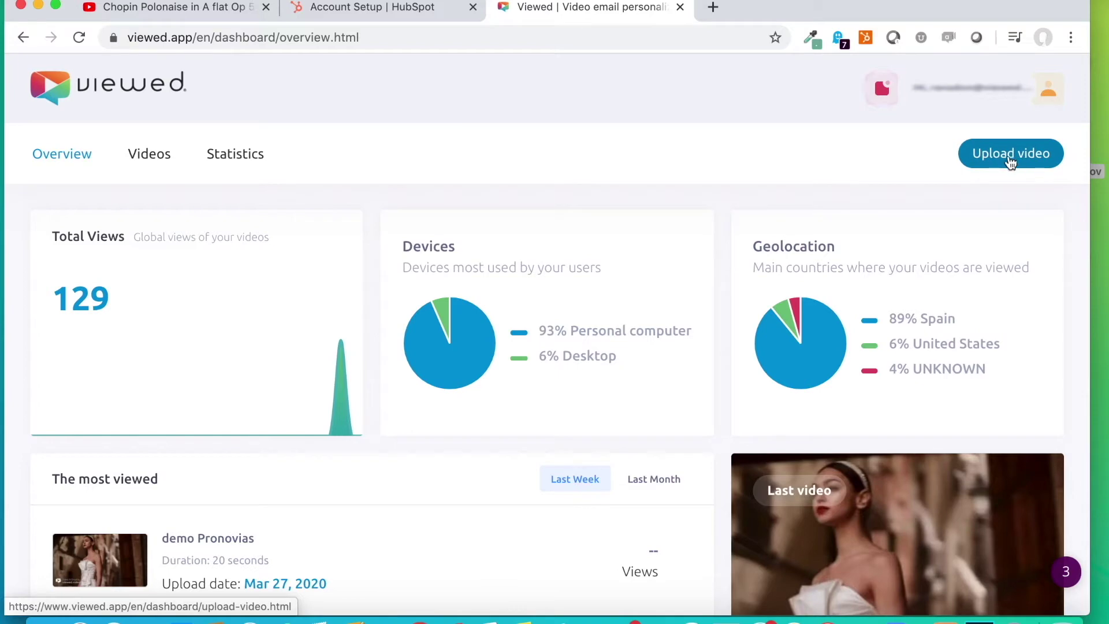
Start a new Video eMail upload and name the video 'Demo Hubspot'.
click(1011, 158)
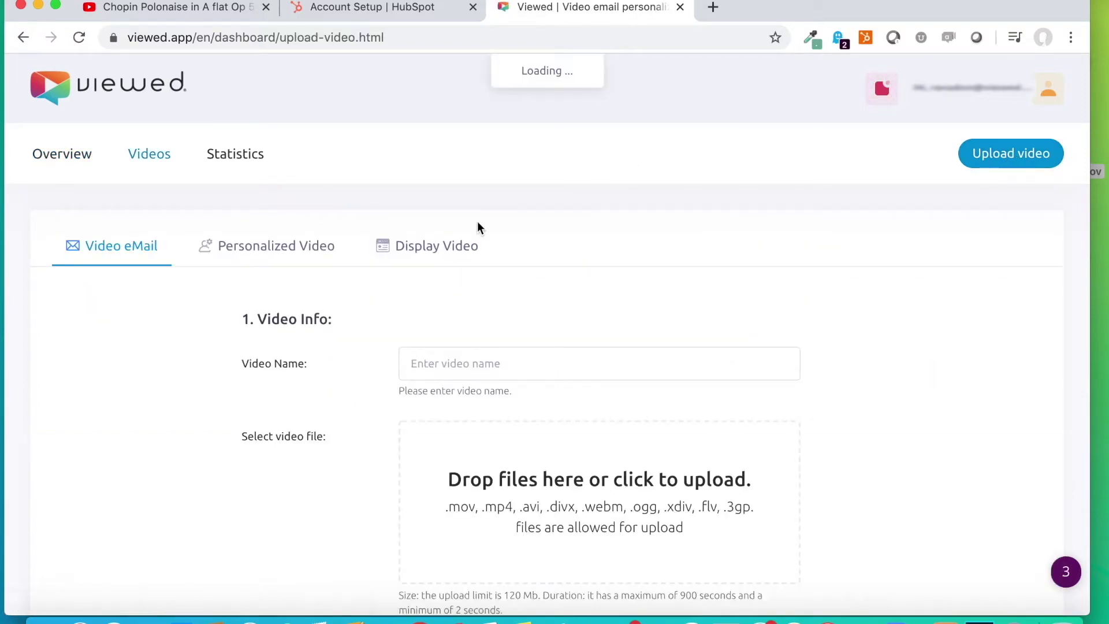
click(463, 365)
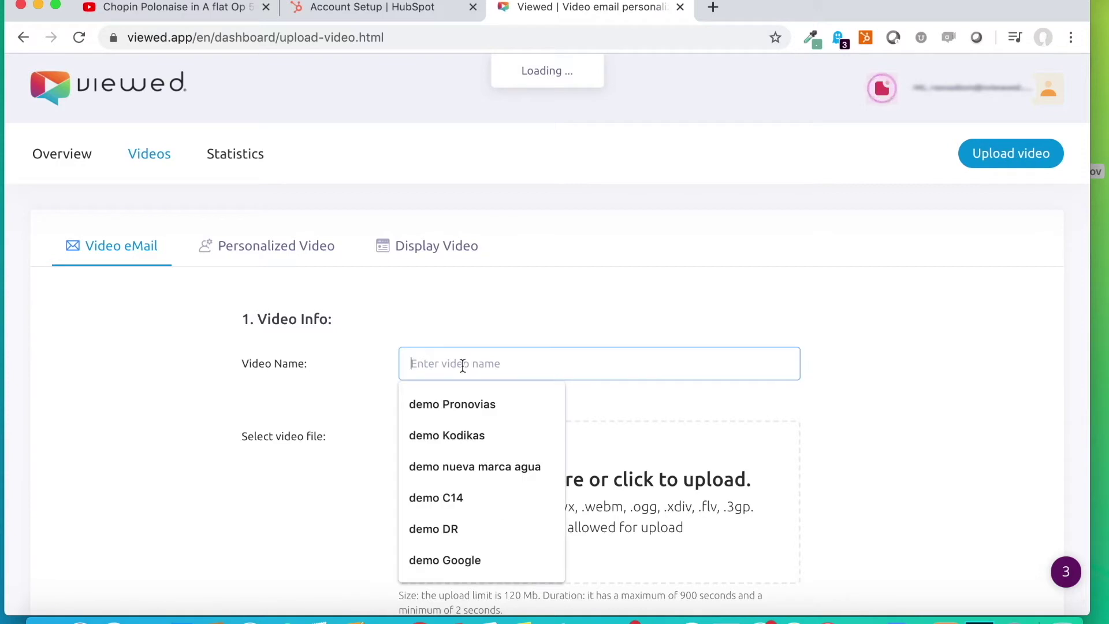
text(De)
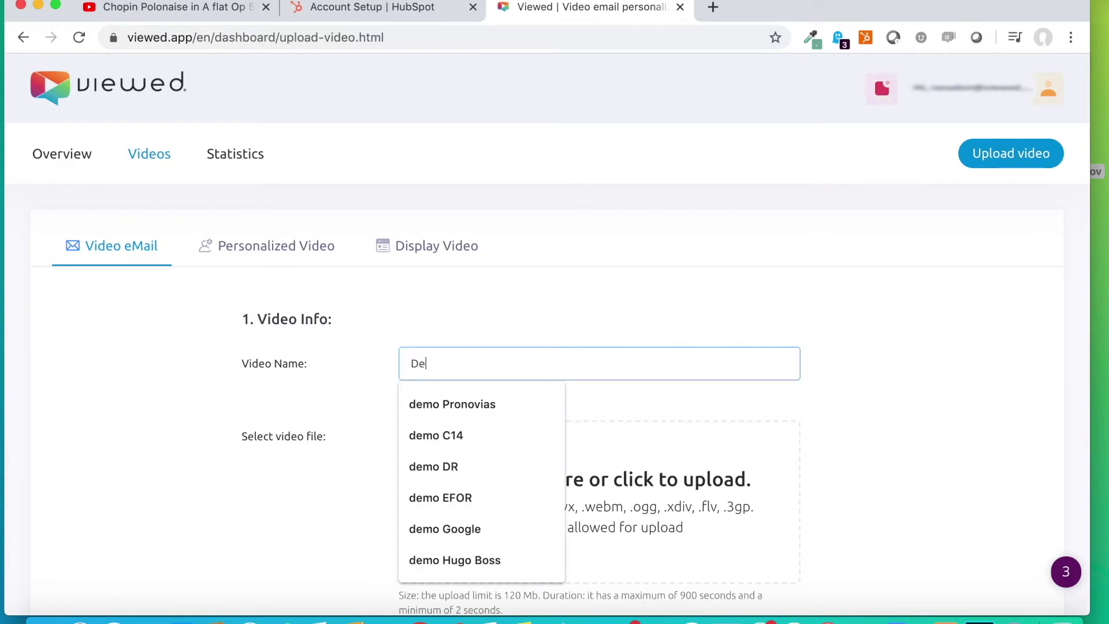
text(mo Hub)
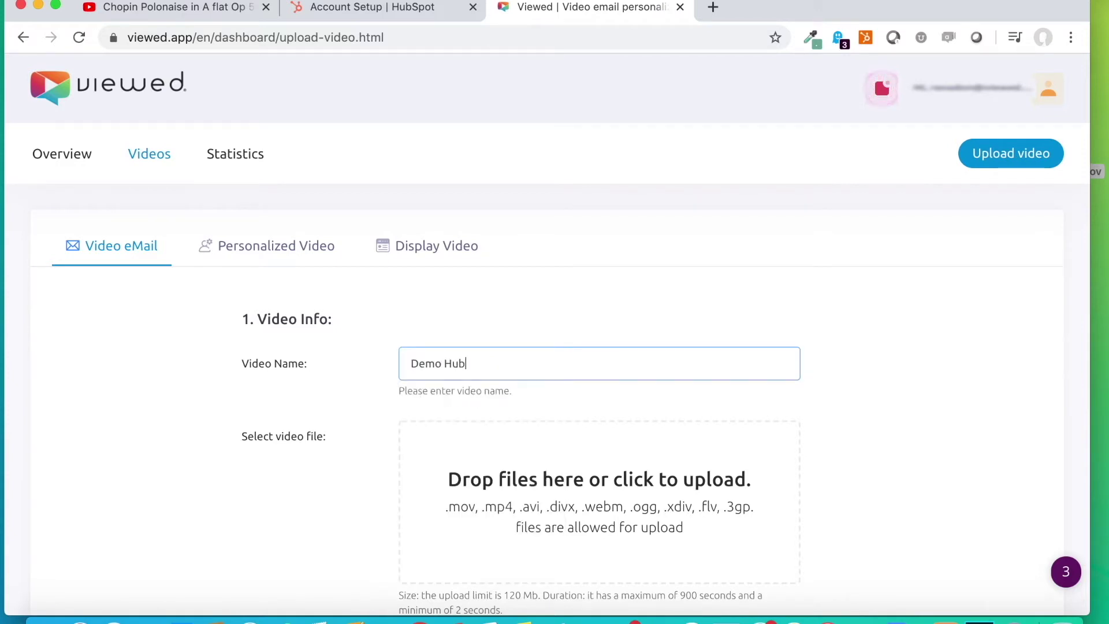
text(spot)
scroll(554, 427, down, 5)
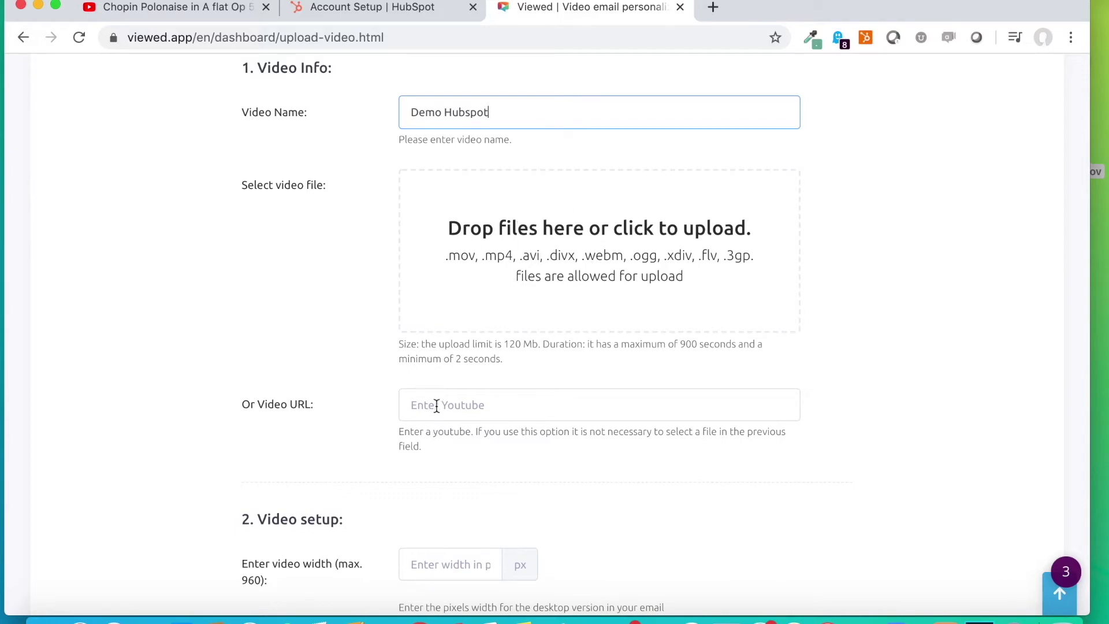
Copy the youtu.be share link of the Chopin Polonaise Op 53 Lang Lang video.
click(197, 8)
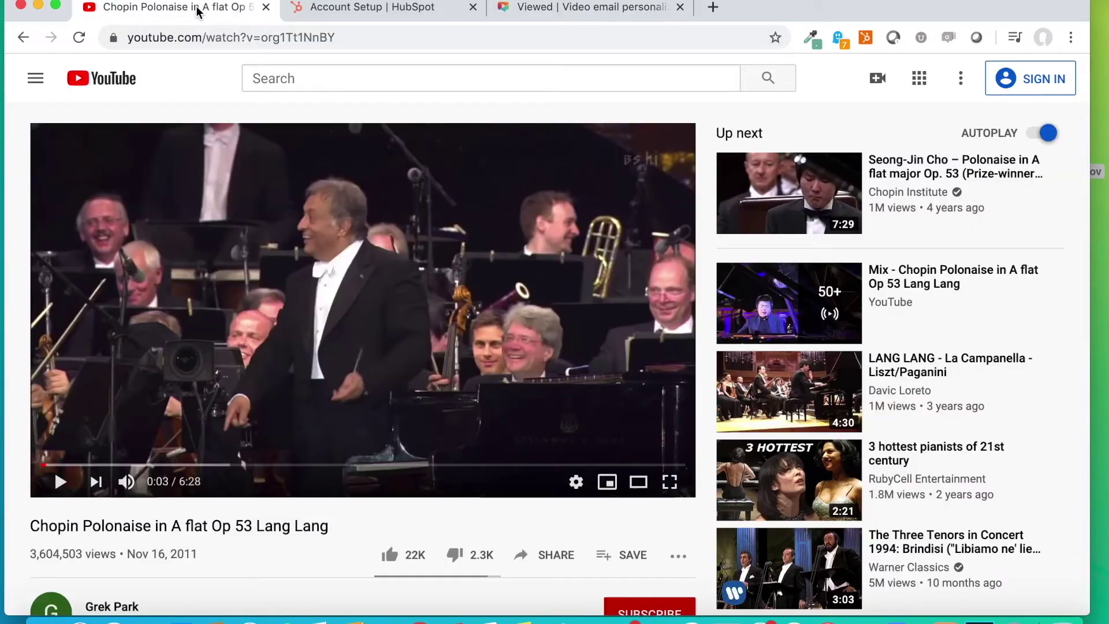
scroll(392, 348, down, 3)
scroll(378, 272, up, 2)
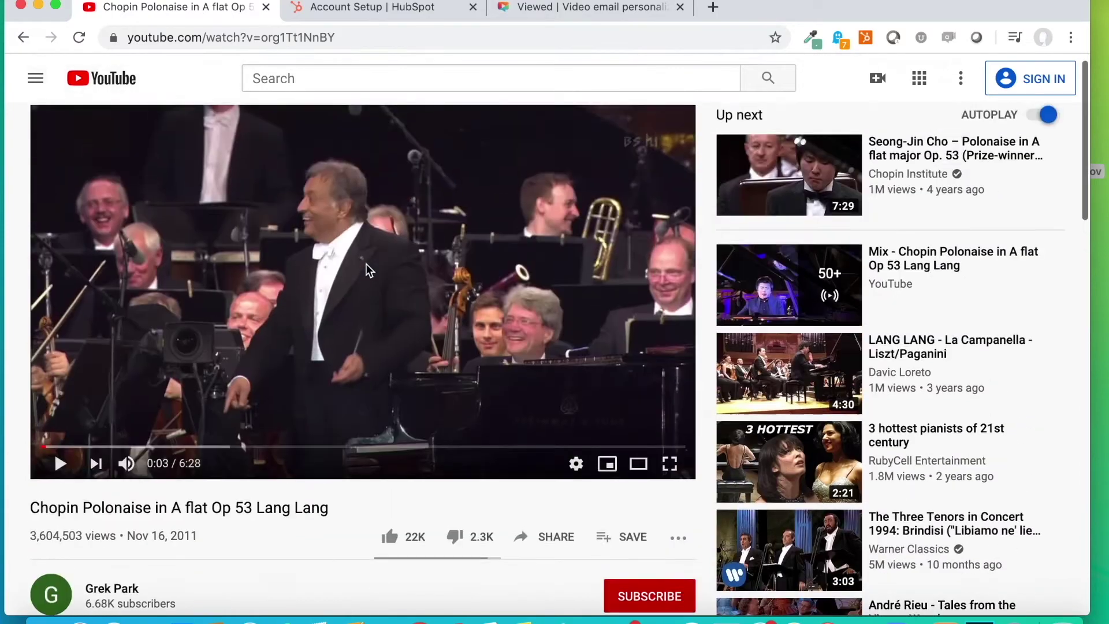
scroll(366, 264, down, 1)
scroll(400, 411, down, 2)
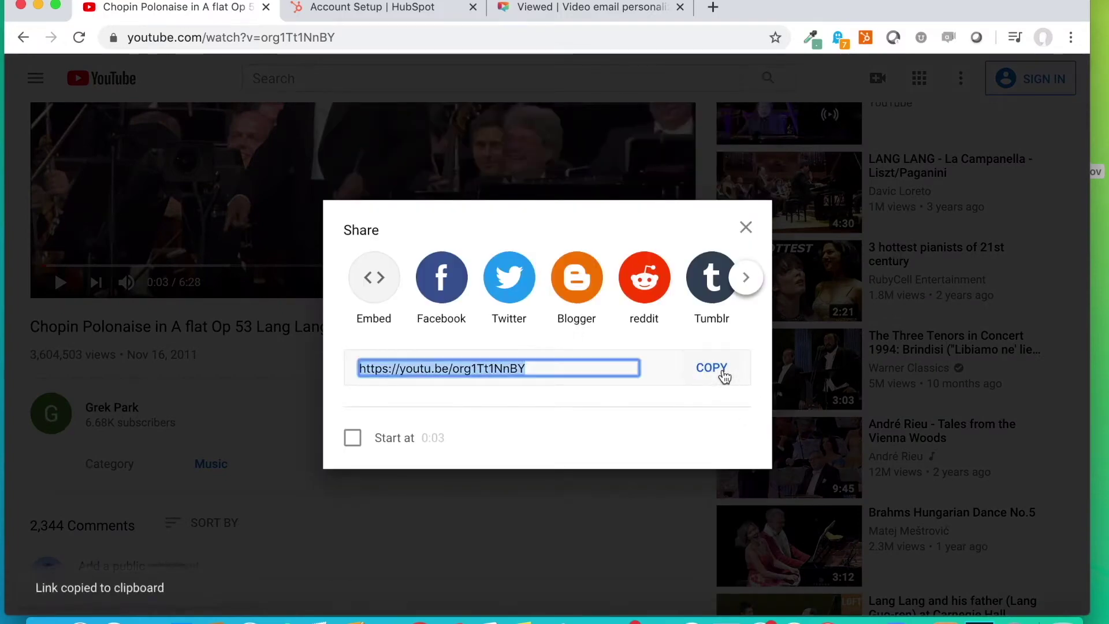
click(569, 14)
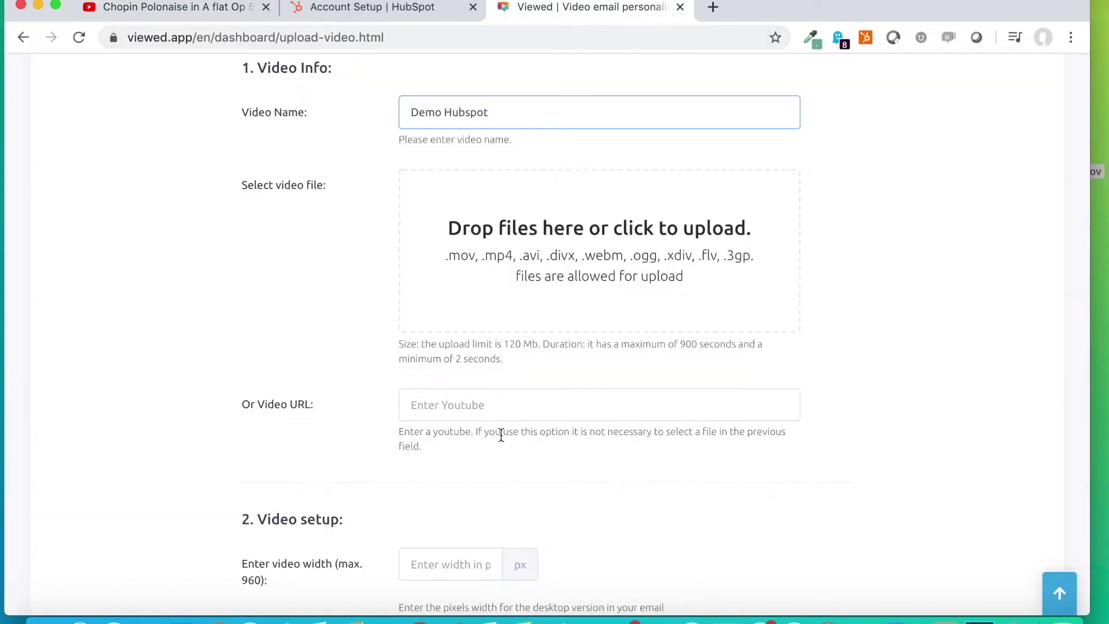
Use the pasted YouTube link as the video URL, with 540 px width and Autoplay enabled.
click(467, 402)
key(super+v)
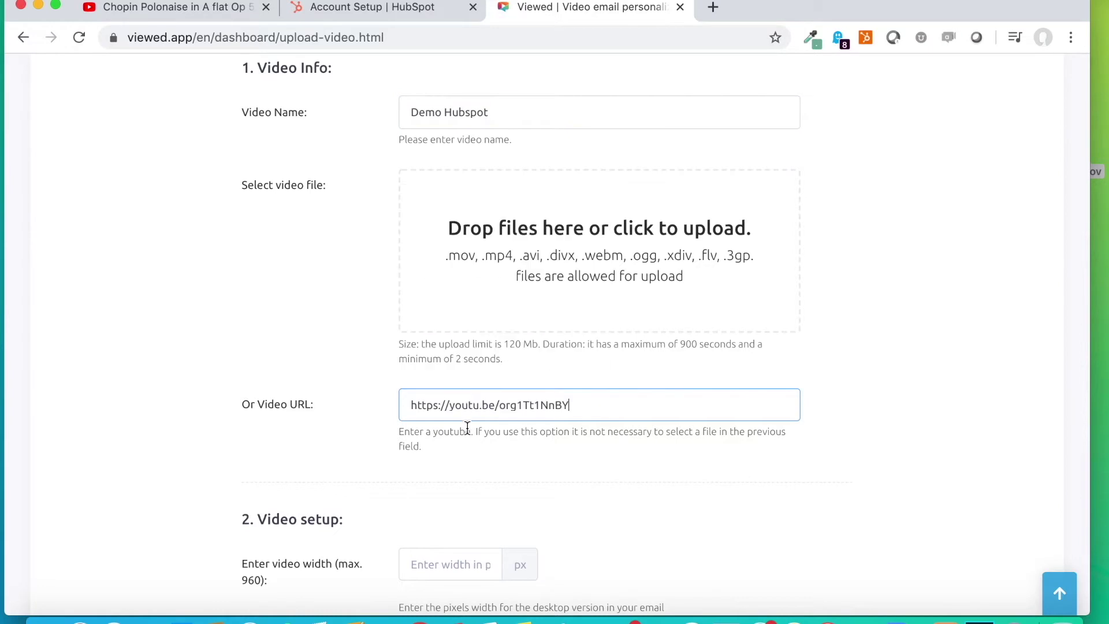
scroll(607, 485, down, 3)
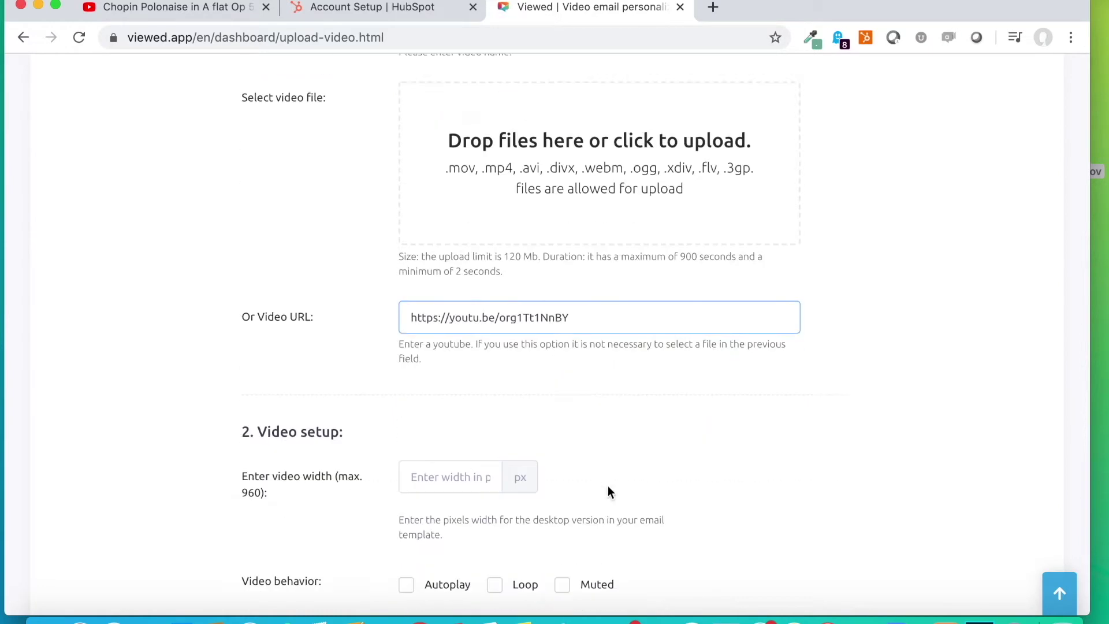
click(430, 463)
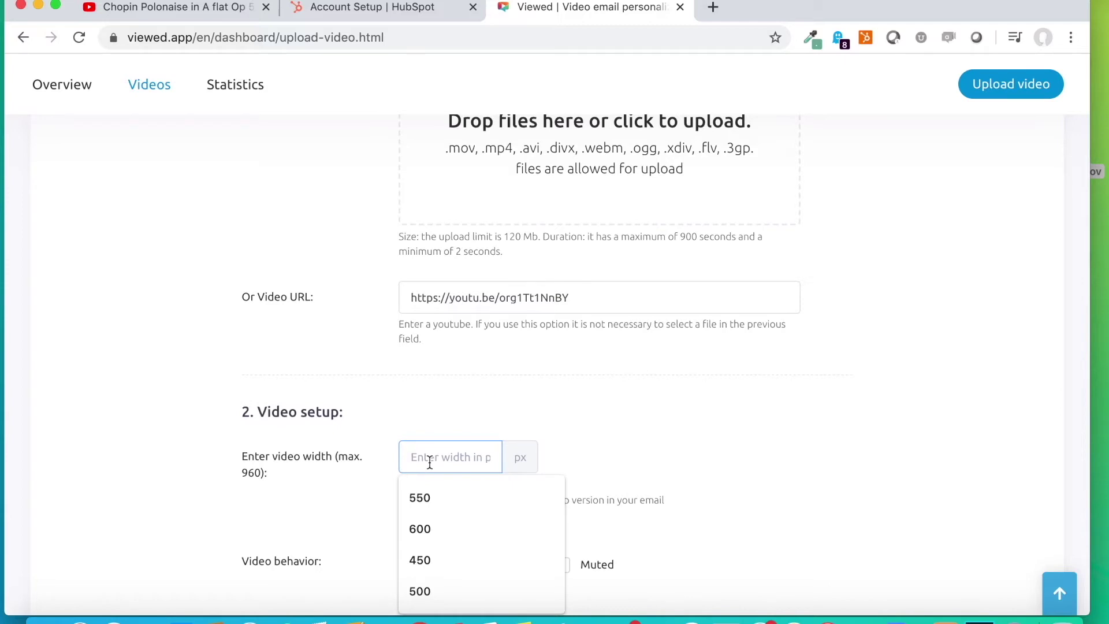
text(540)
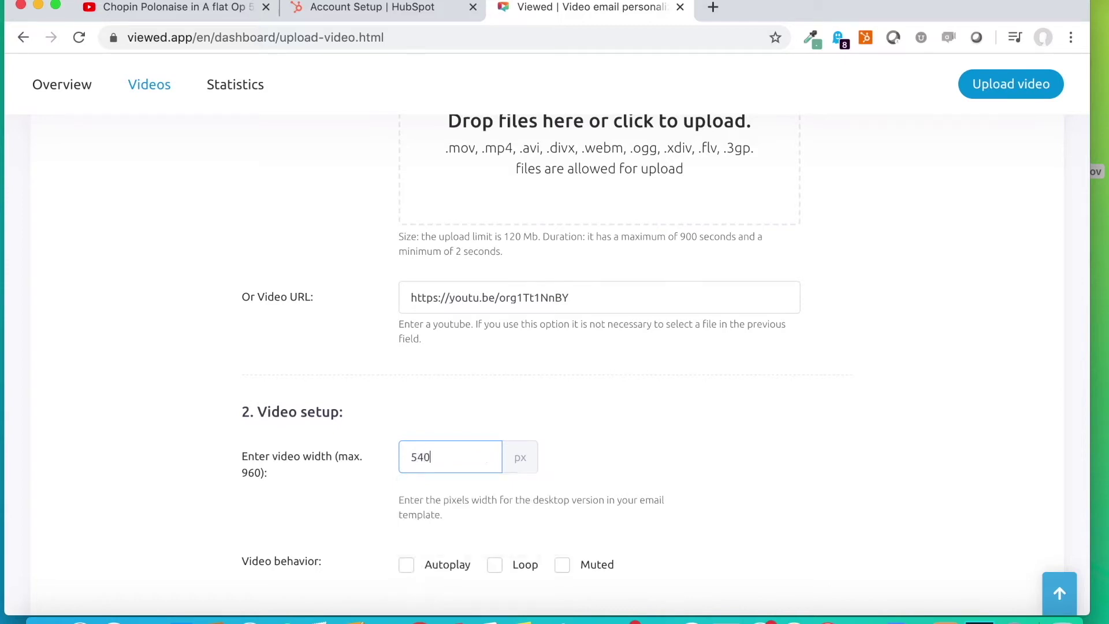
scroll(710, 472, down, 3)
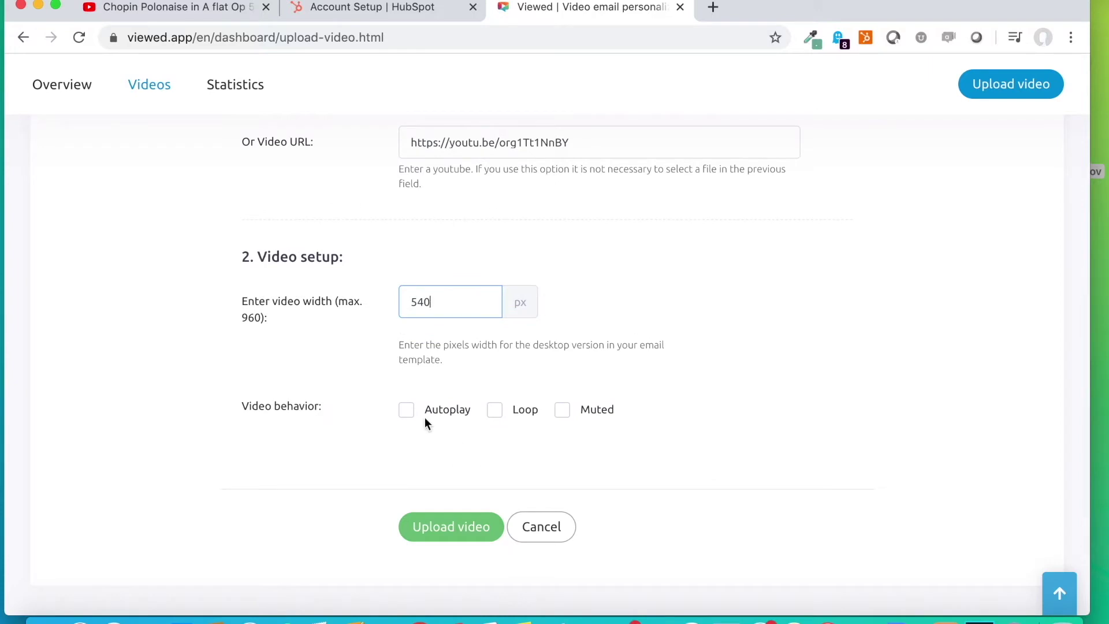
click(407, 415)
Upload Demo Hubspot and wait on the 'We are making our magic' processing page.
click(460, 532)
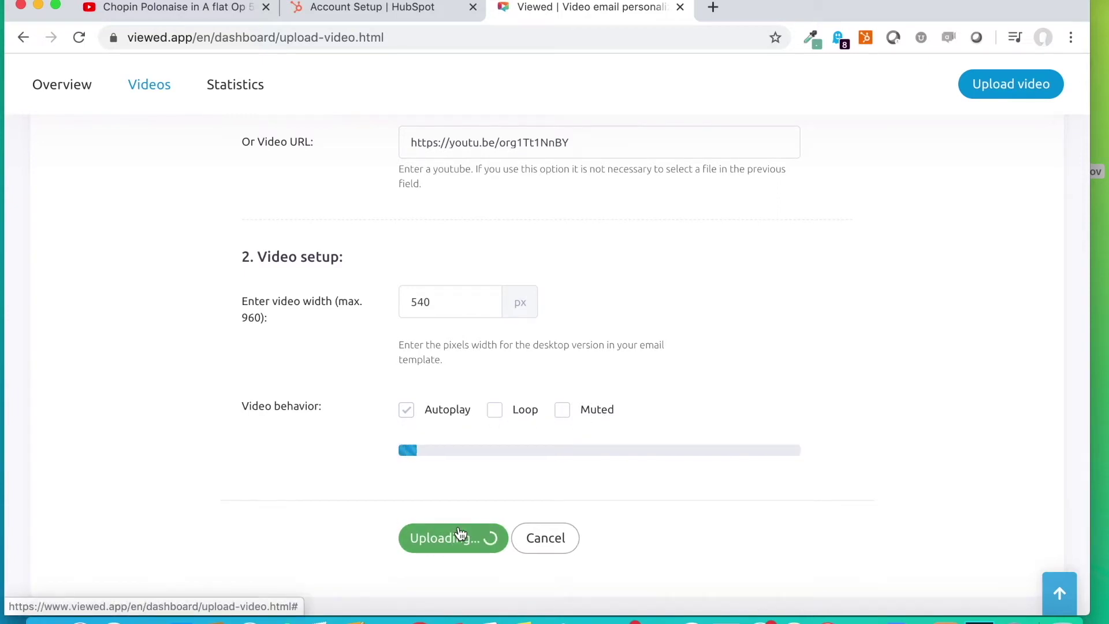
scroll(612, 248, up, 2)
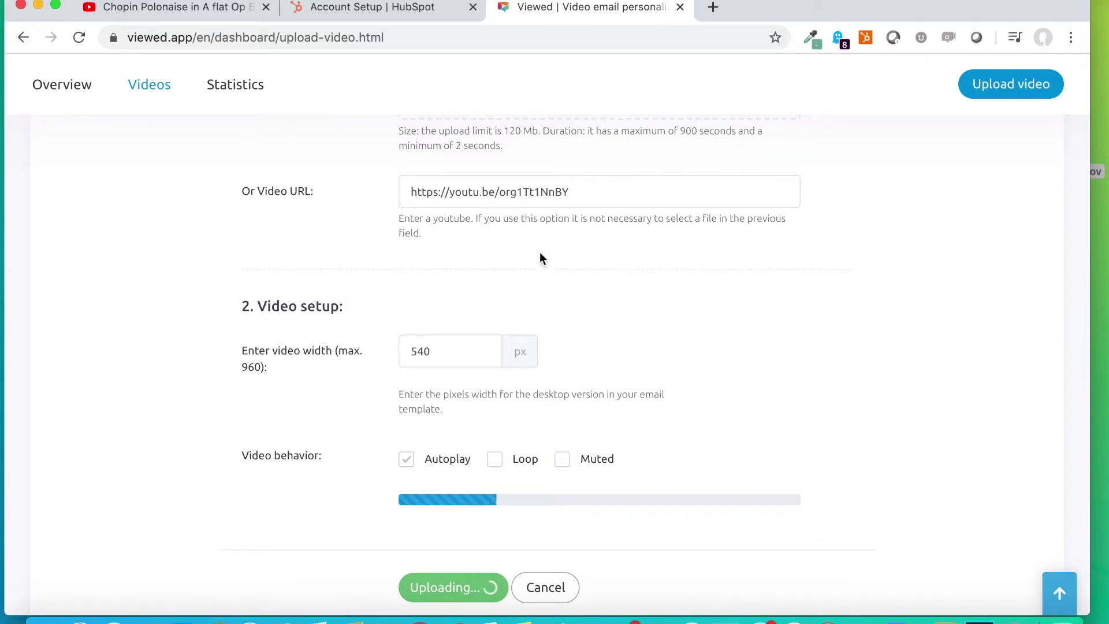
scroll(543, 220, up, 5)
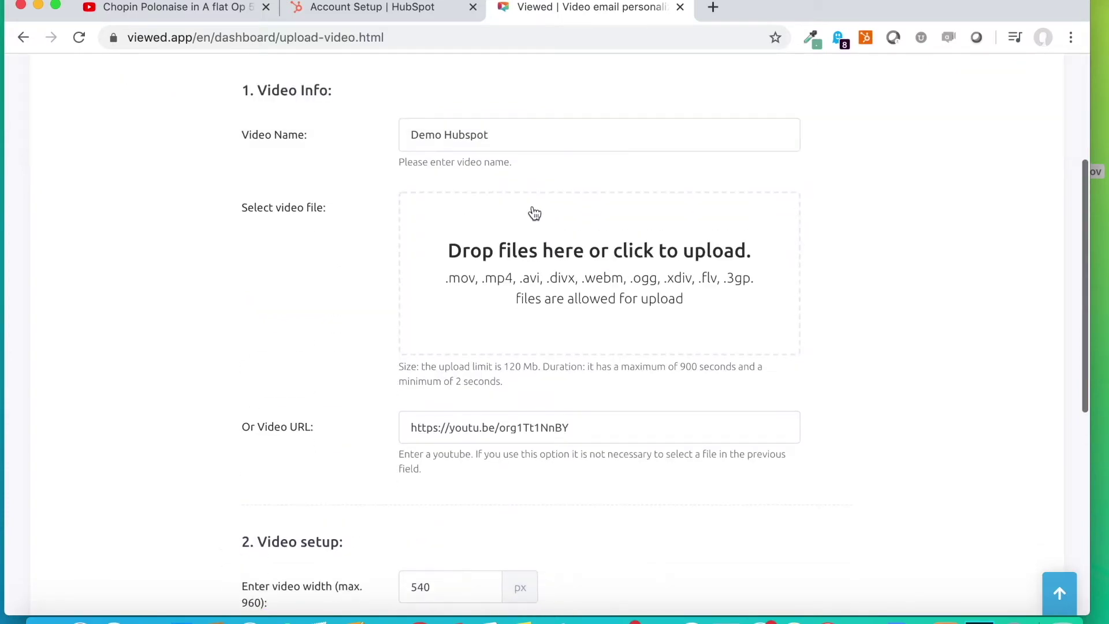
scroll(497, 253, down, 5)
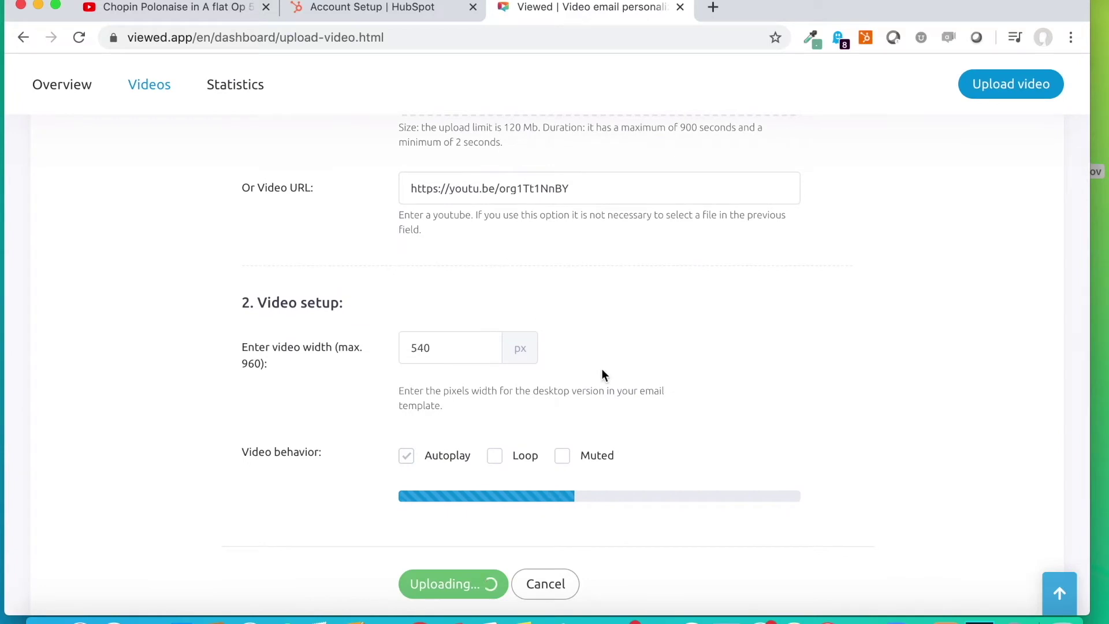
scroll(601, 370, up, 4)
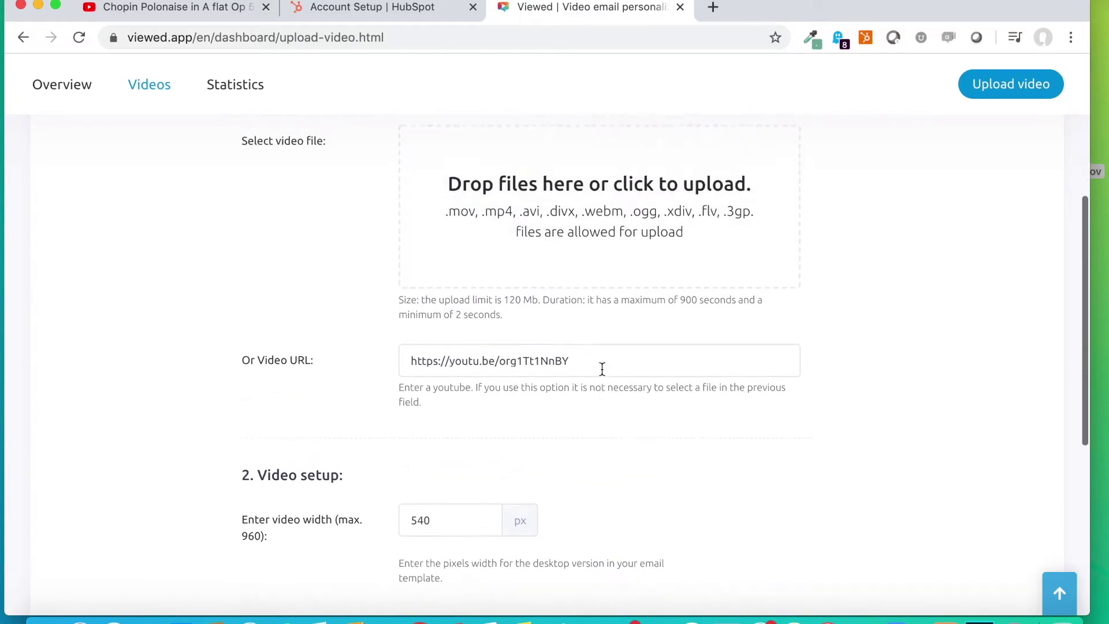
scroll(601, 368, down, 4)
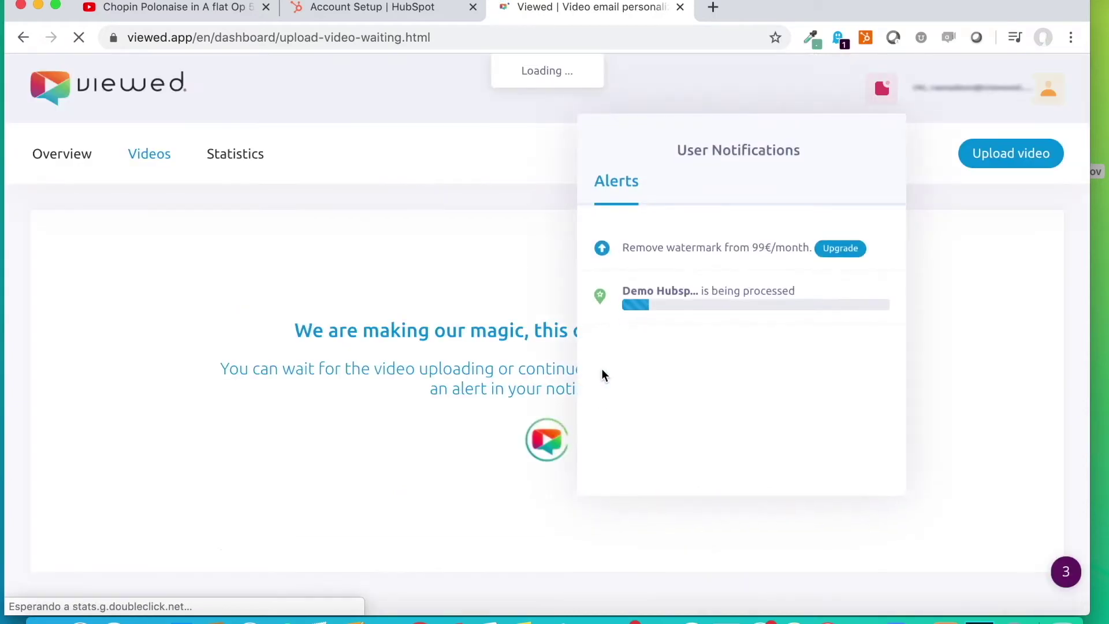
click(451, 439)
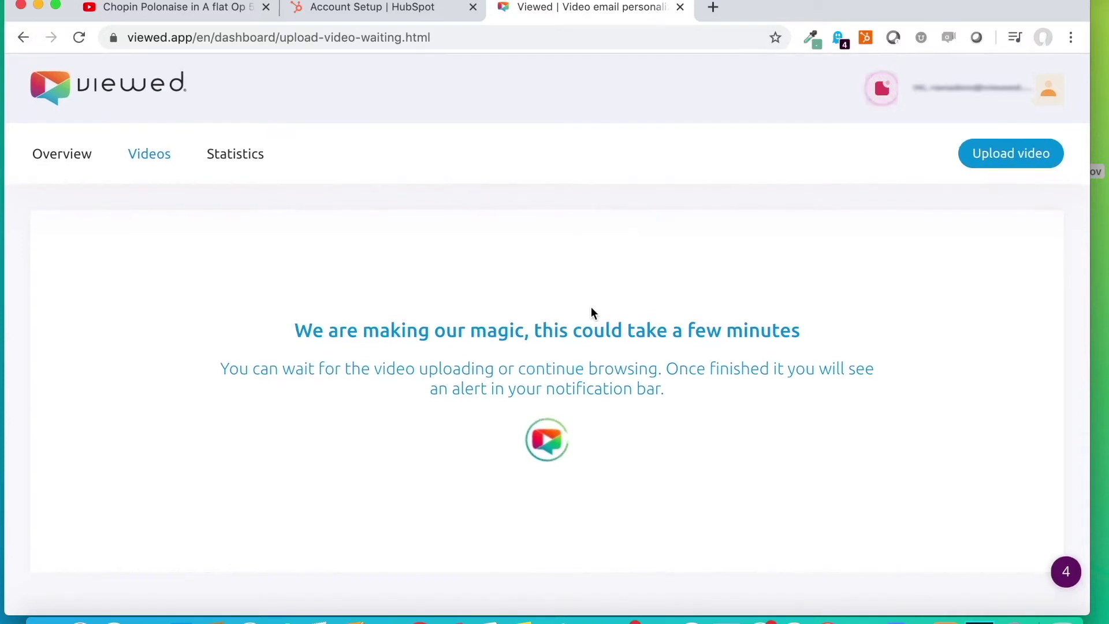
scroll(542, 336, down, 3)
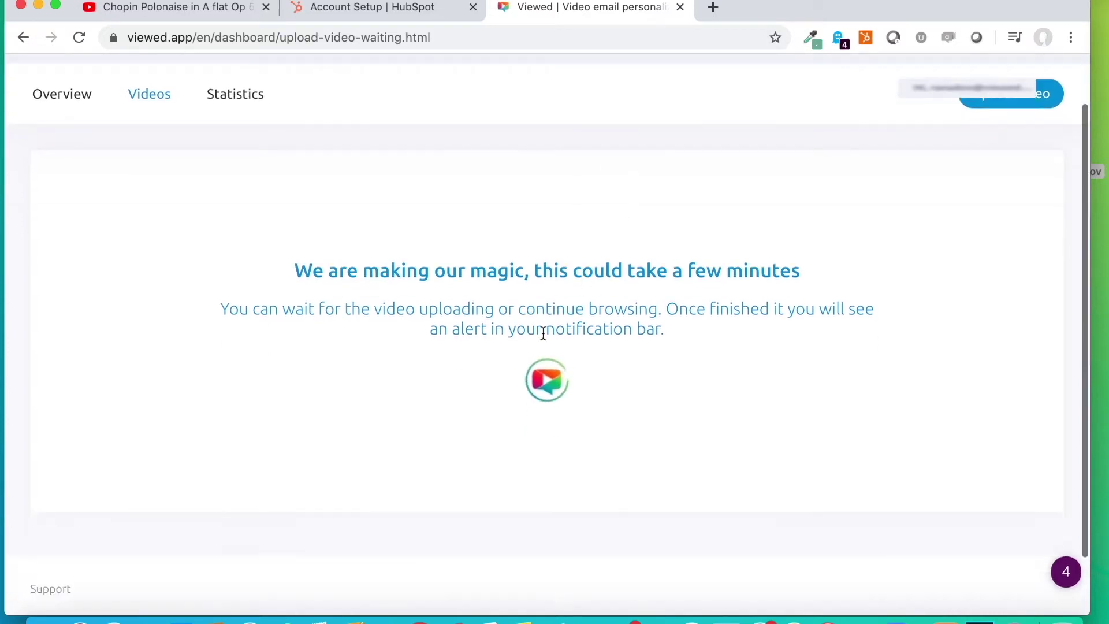
scroll(455, 310, up, 3)
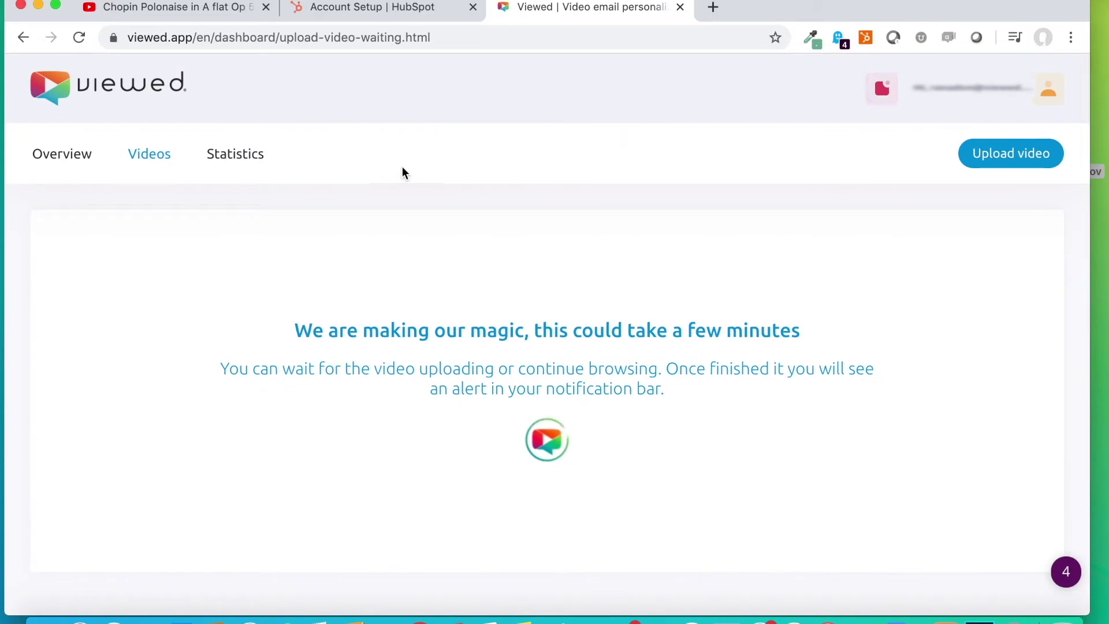
click(343, 8)
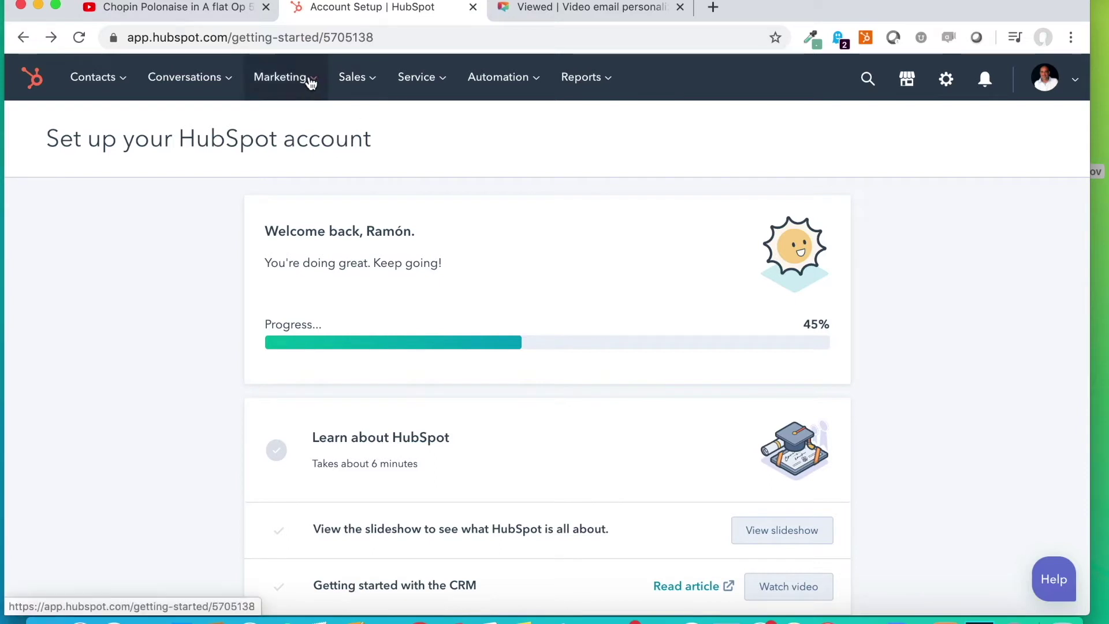
click(908, 84)
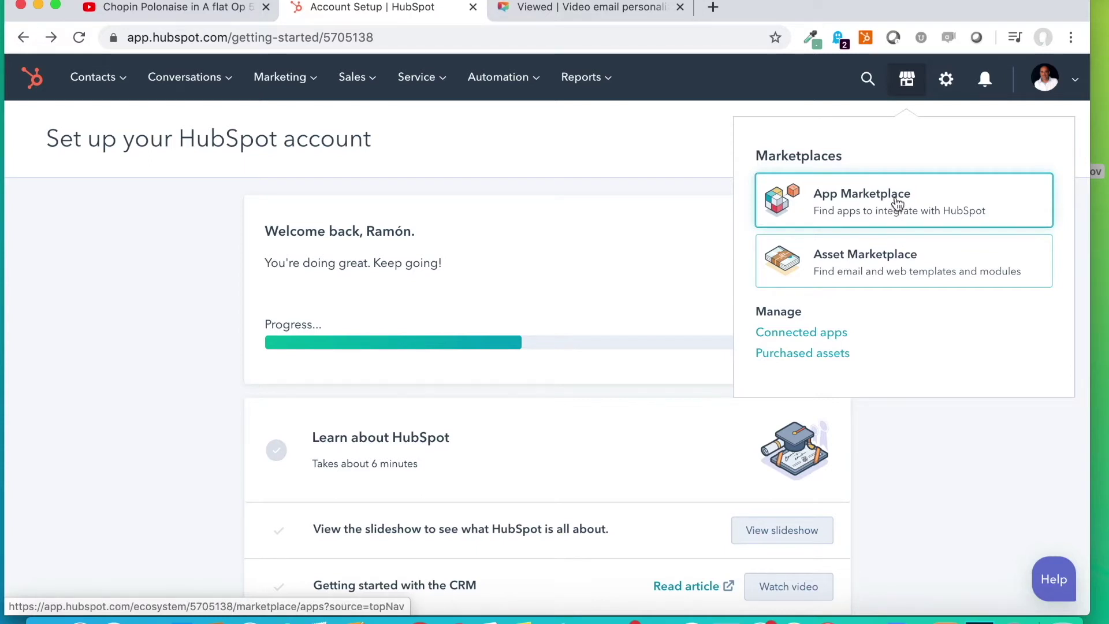
click(883, 259)
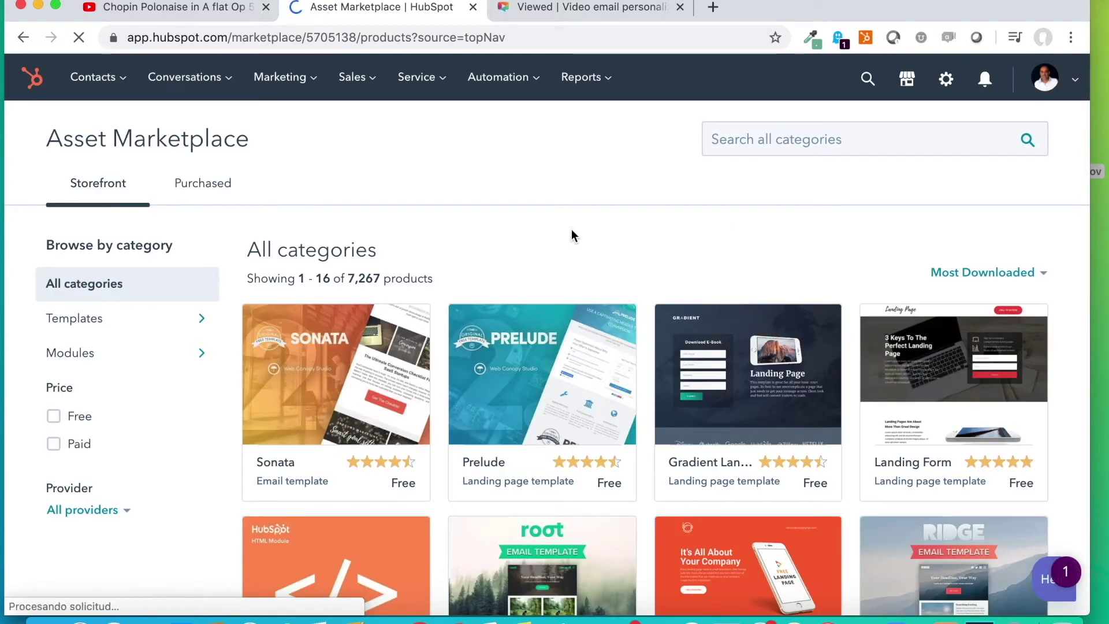
click(776, 140)
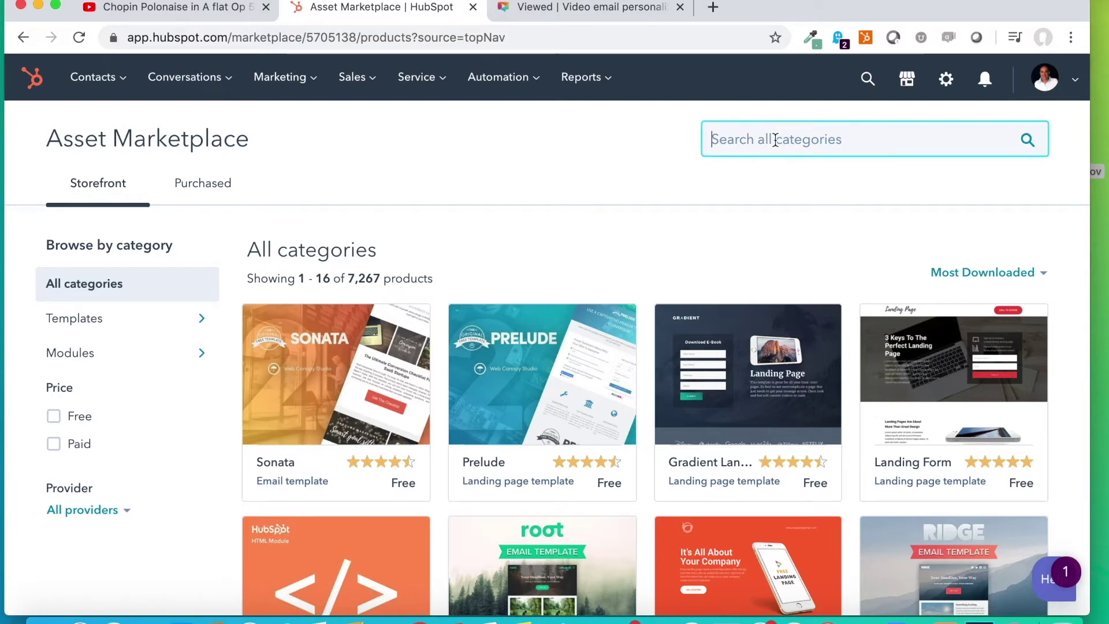
text(viewed)
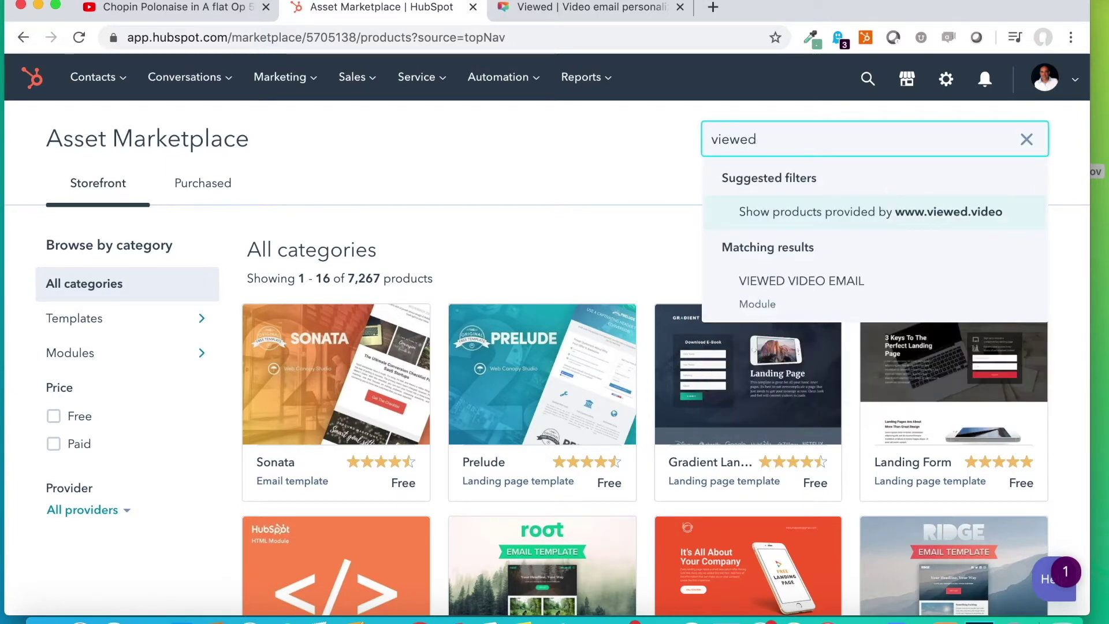
key(Return)
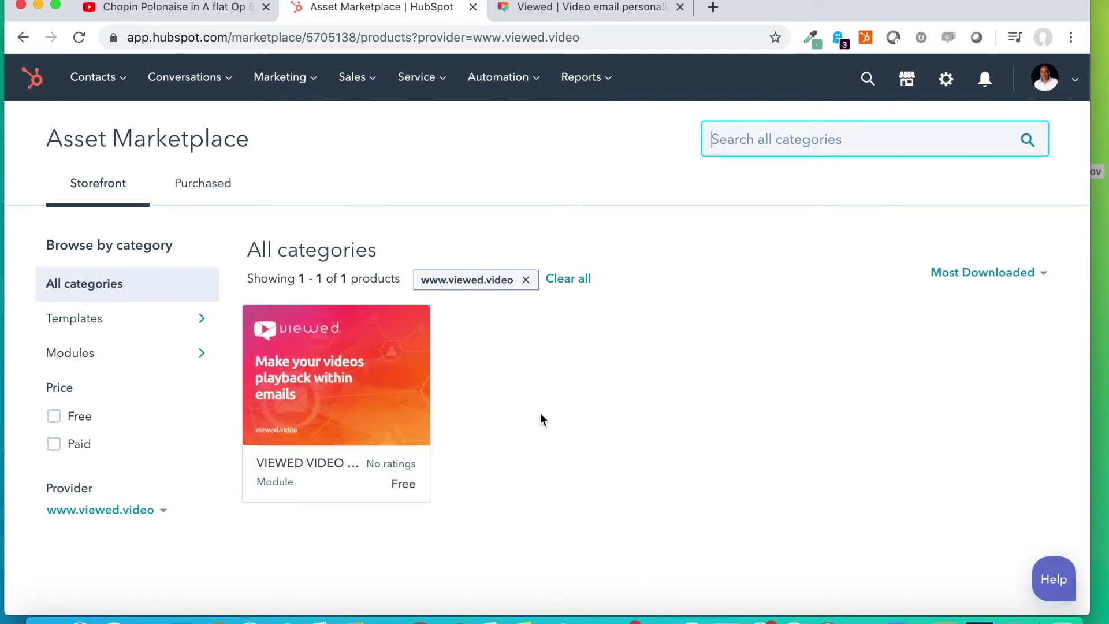
mouse_move(292, 366)
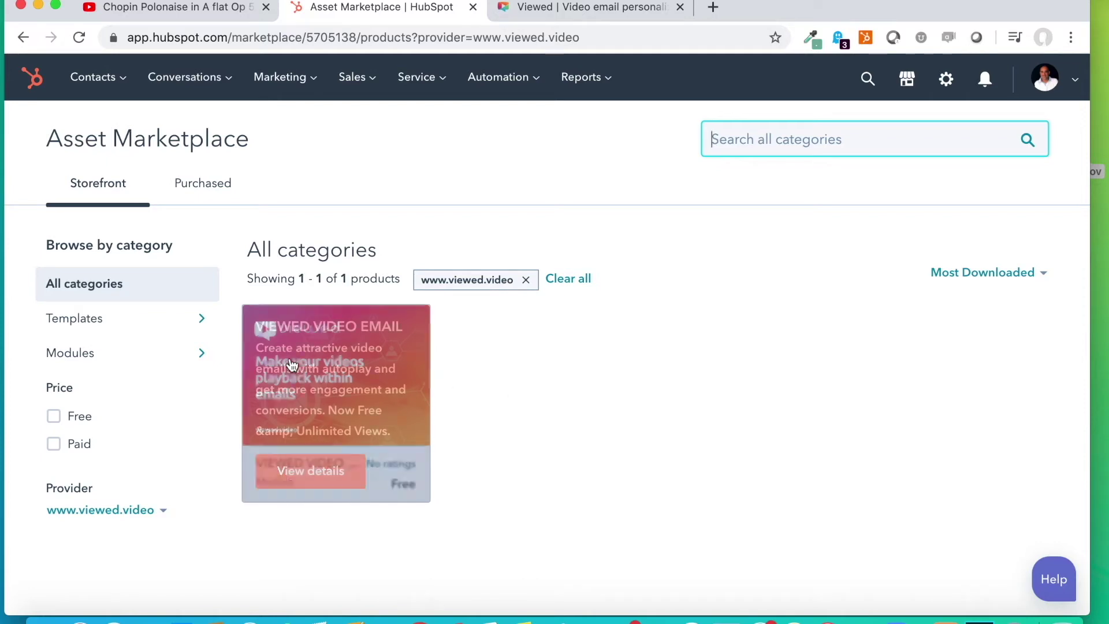
click(292, 366)
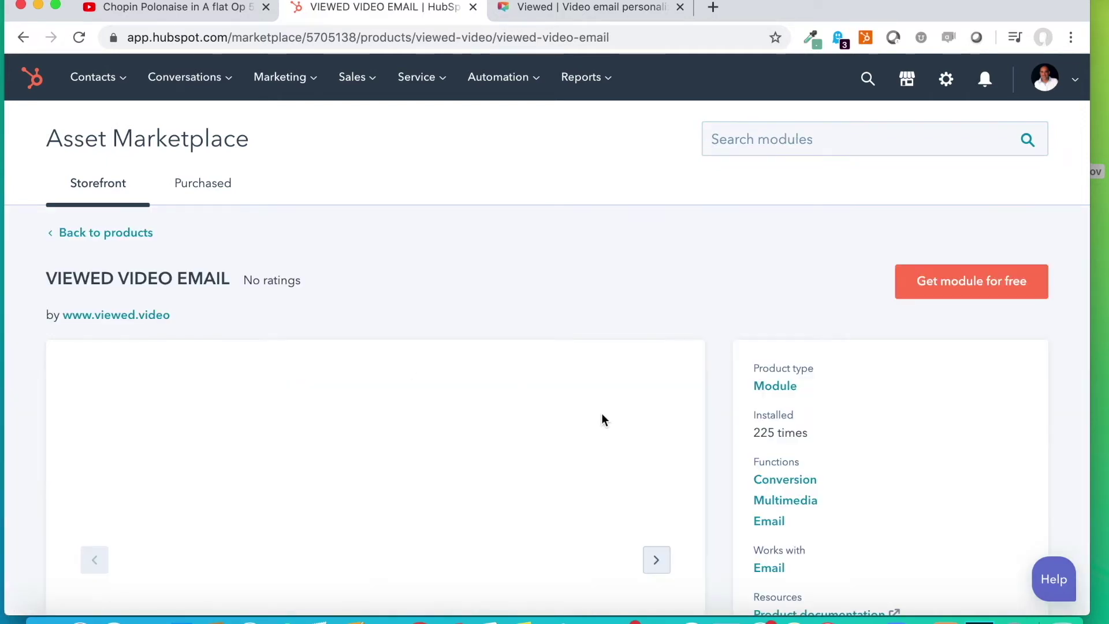
Get the VIEWED VIDEO EMAIL module for free so it shows as Installing under Purchased.
scroll(601, 414, down, 2)
scroll(822, 428, down, 2)
scroll(823, 433, up, 2)
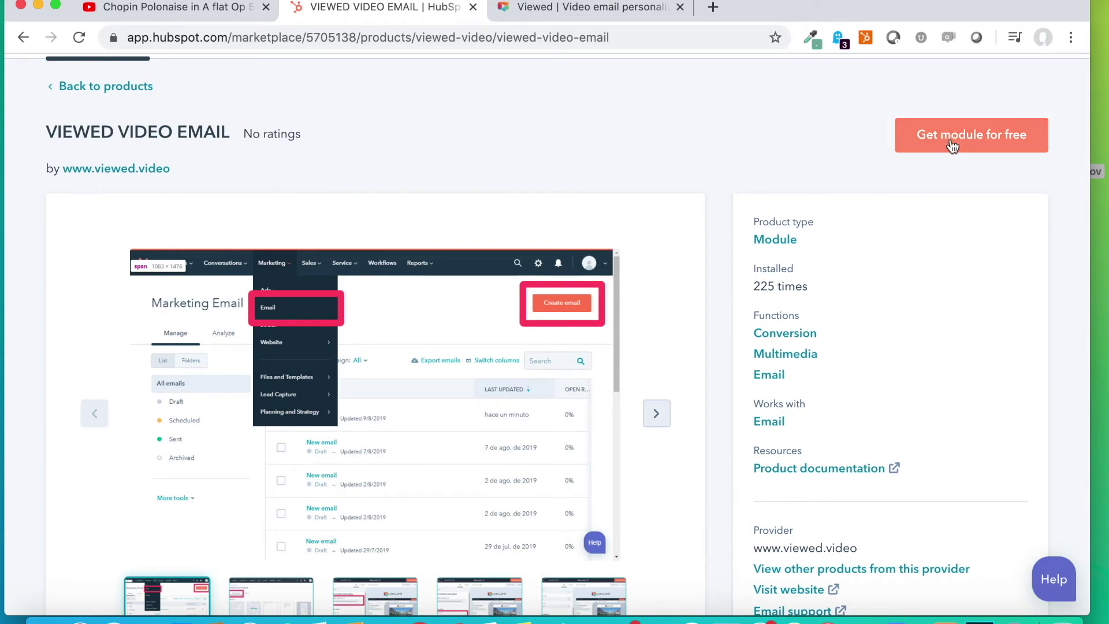
click(951, 145)
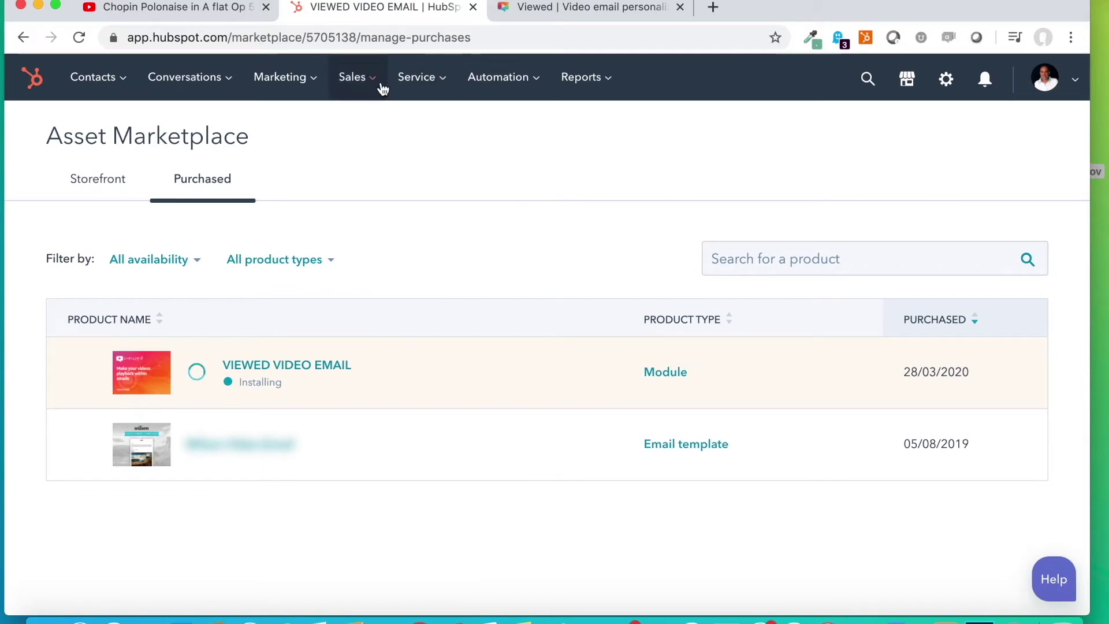
click(311, 82)
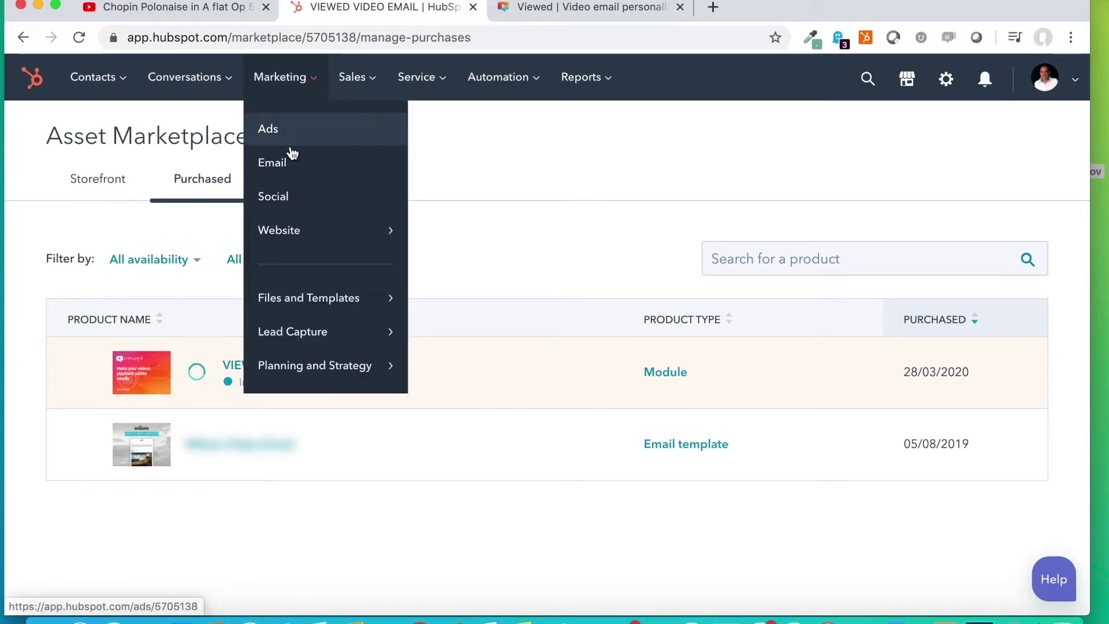
Create a new regular email from the Event Invitation drag-and-drop template.
click(284, 165)
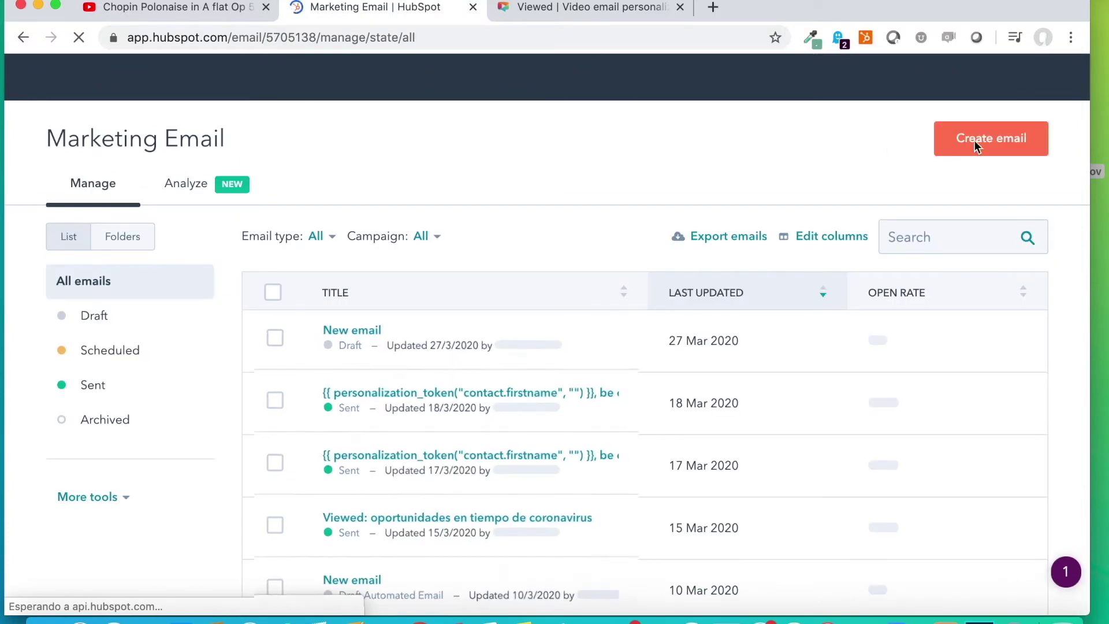
click(957, 151)
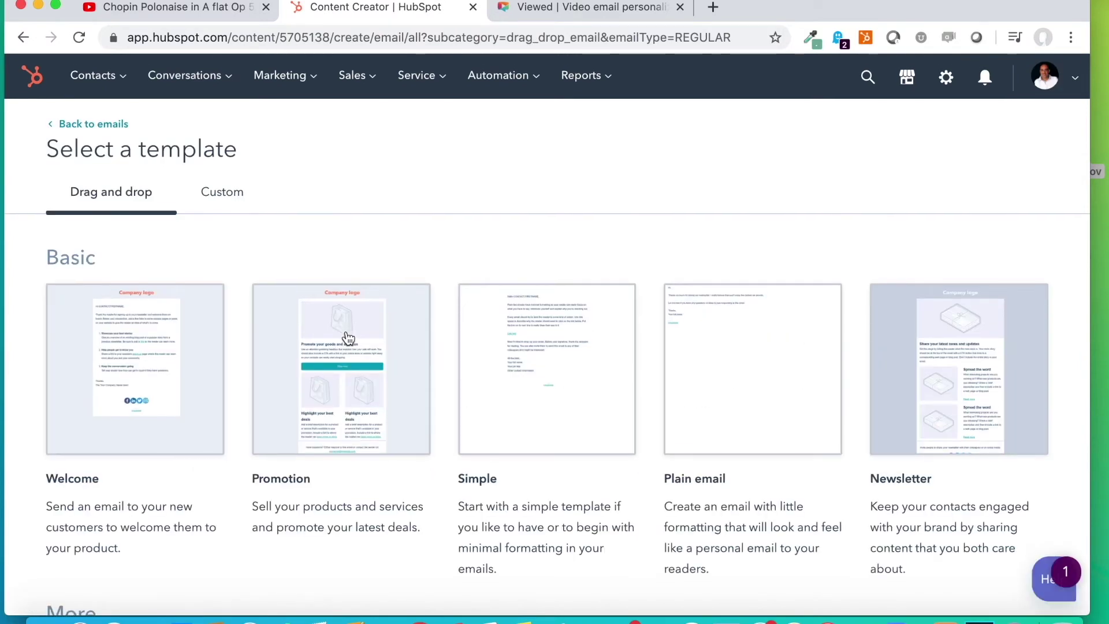
scroll(348, 338, down, 1)
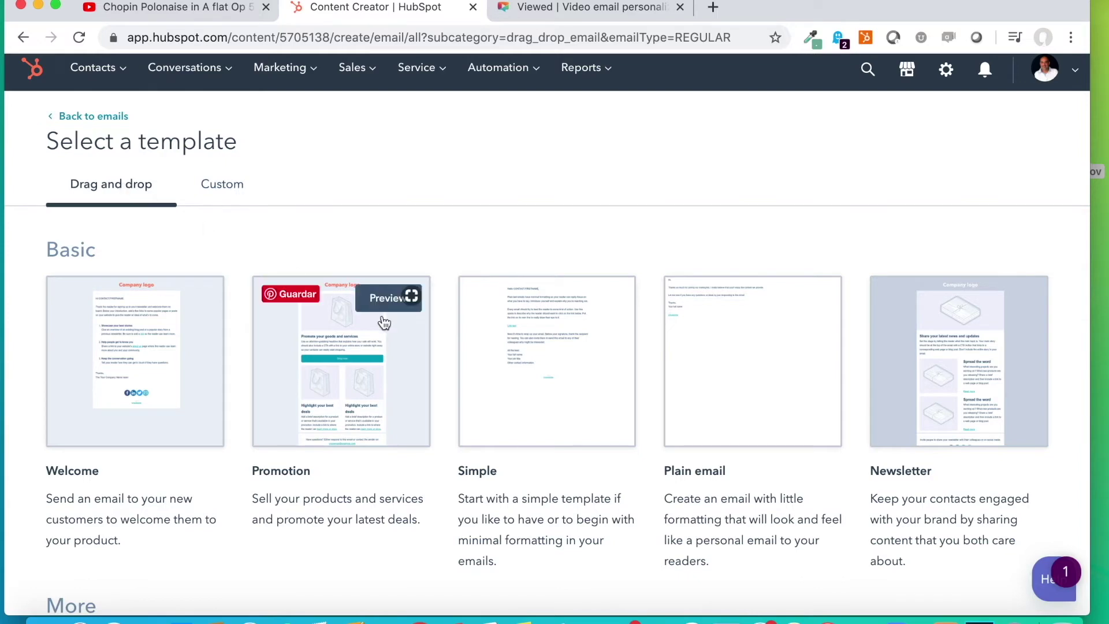
scroll(577, 424, down, 5)
scroll(583, 422, down, 2)
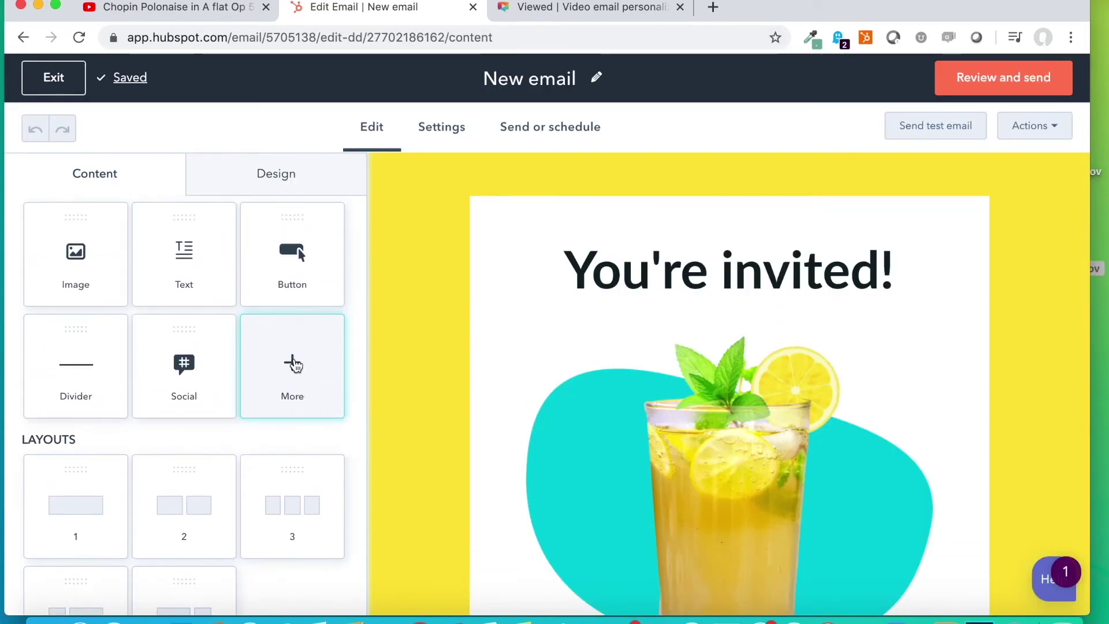
Drag the VIEWED VIDEO EMAIL module below the You're invited! heading and play it.
click(296, 367)
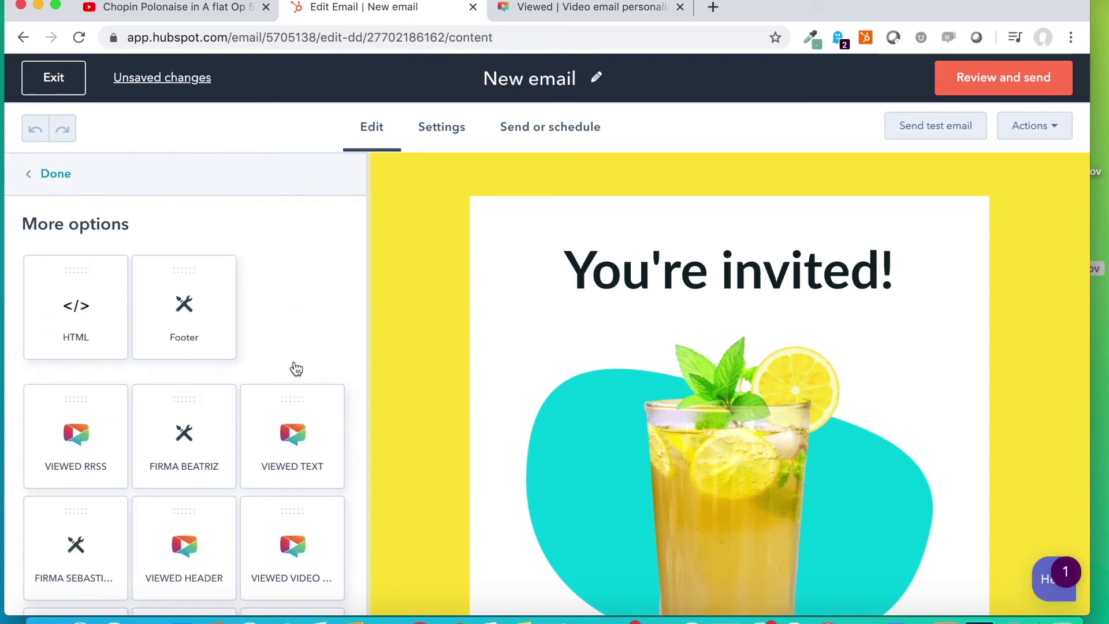
scroll(304, 488, down, 3)
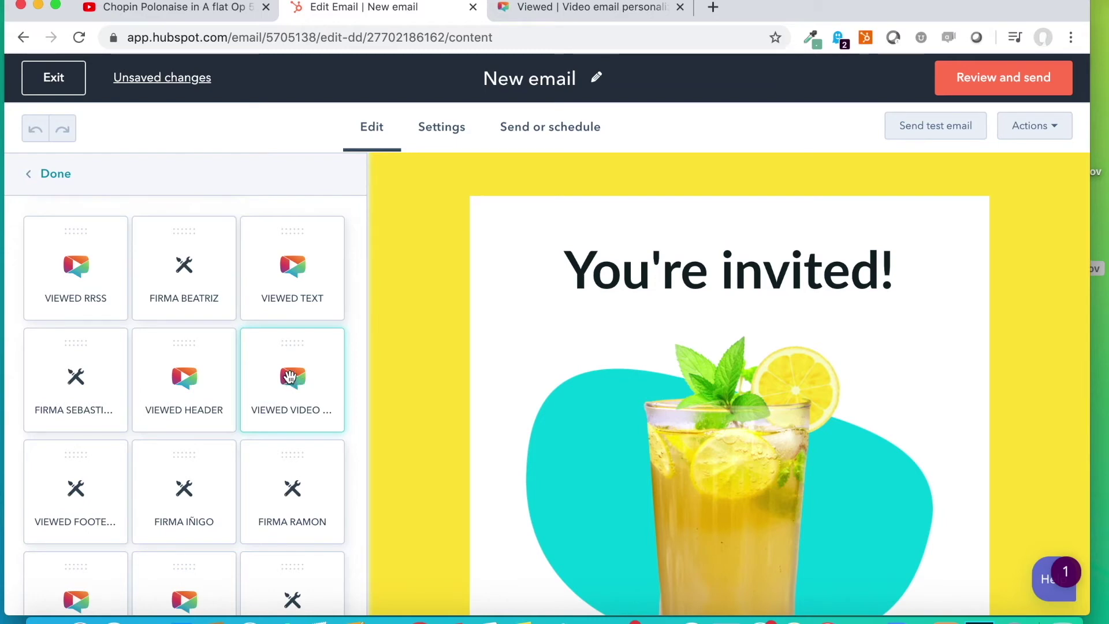
drag(289, 377, 673, 309)
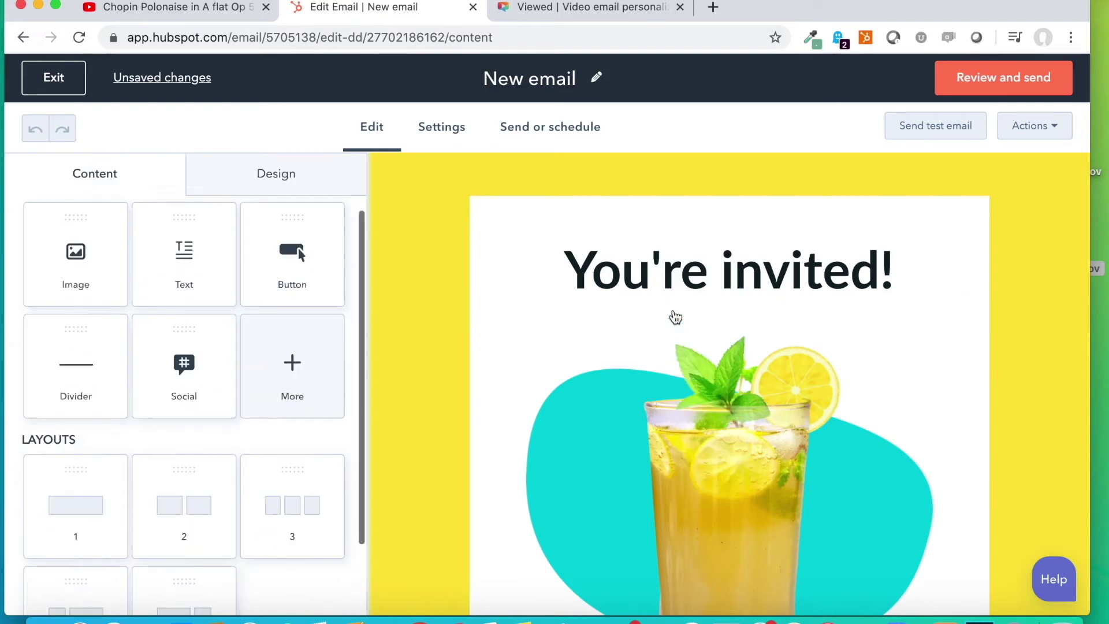
click(589, 422)
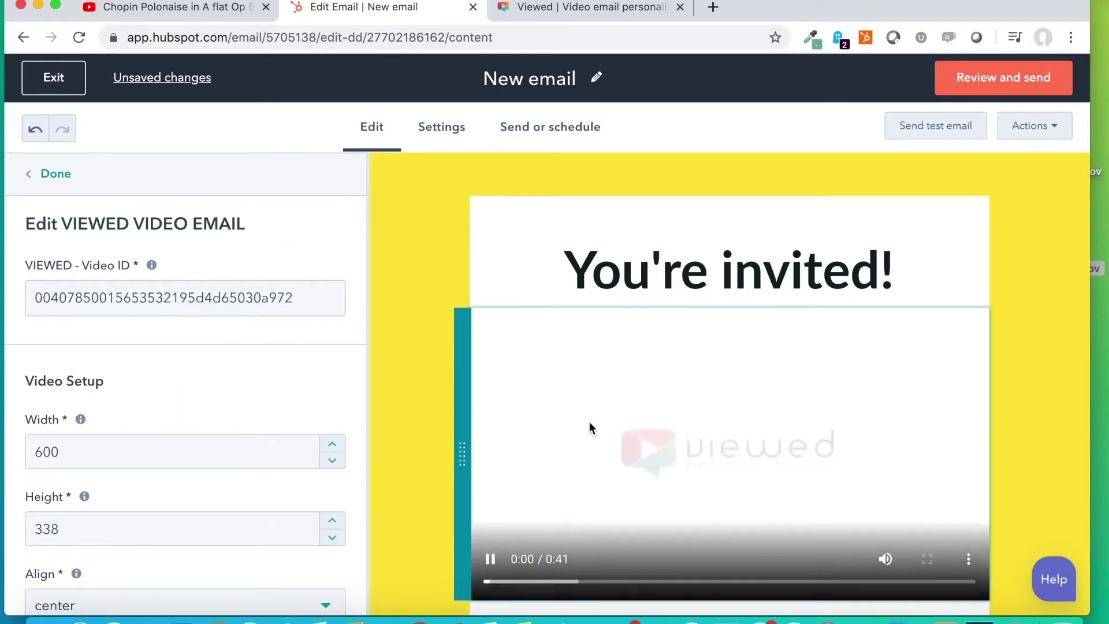
Switch on the Muted video behavior so the embedded video autoplays muted.
scroll(571, 437, down, 5)
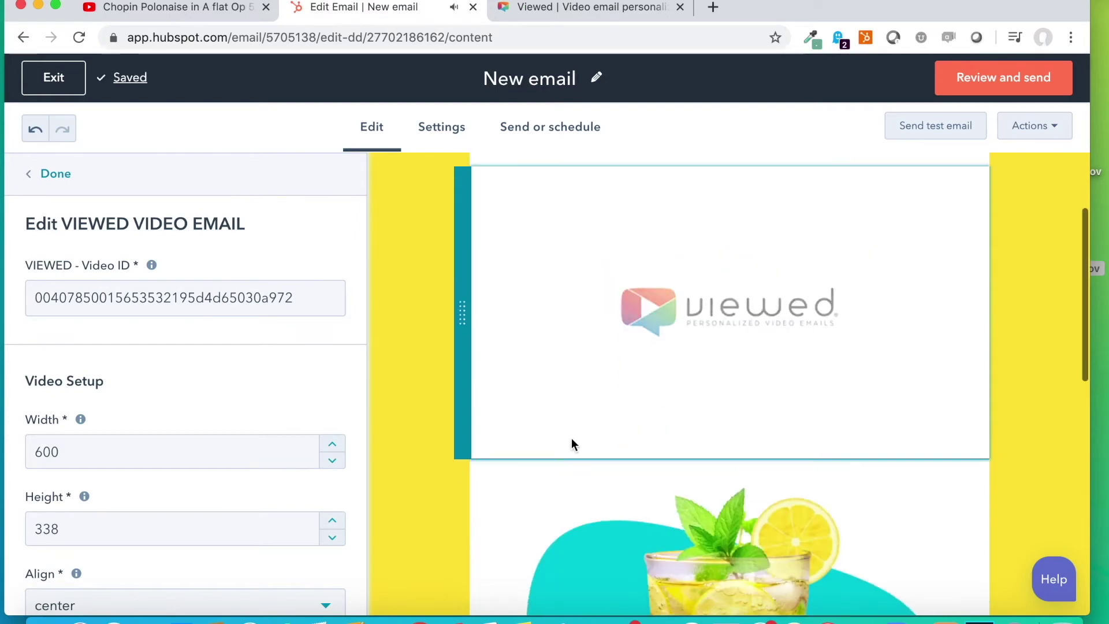
scroll(571, 438, up, 4)
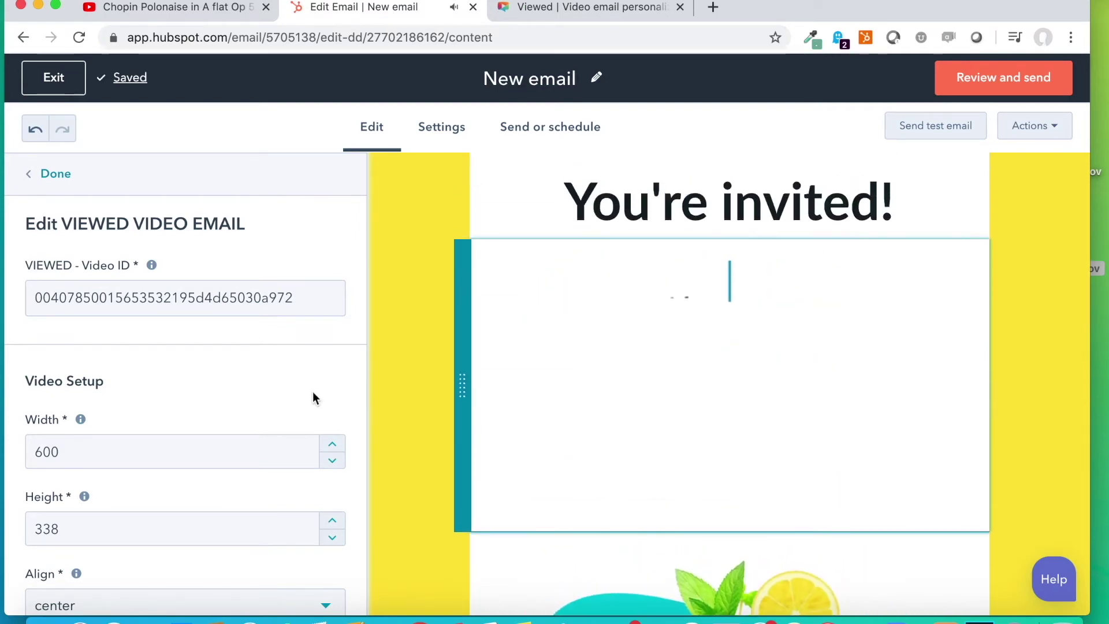
scroll(313, 390, down, 2)
scroll(230, 274, down, 4)
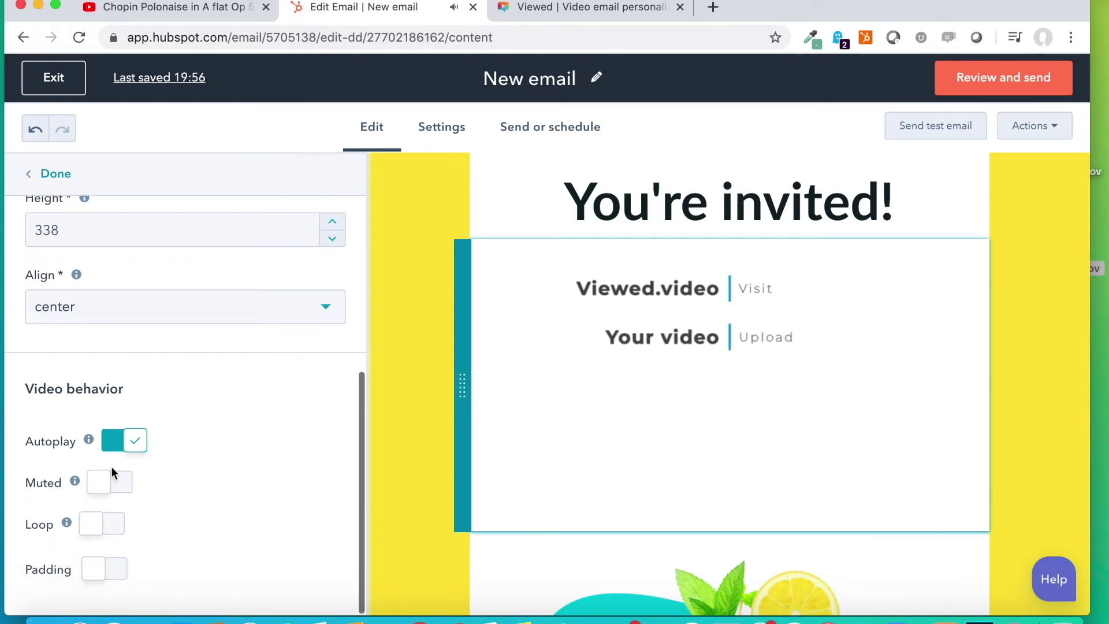
click(104, 490)
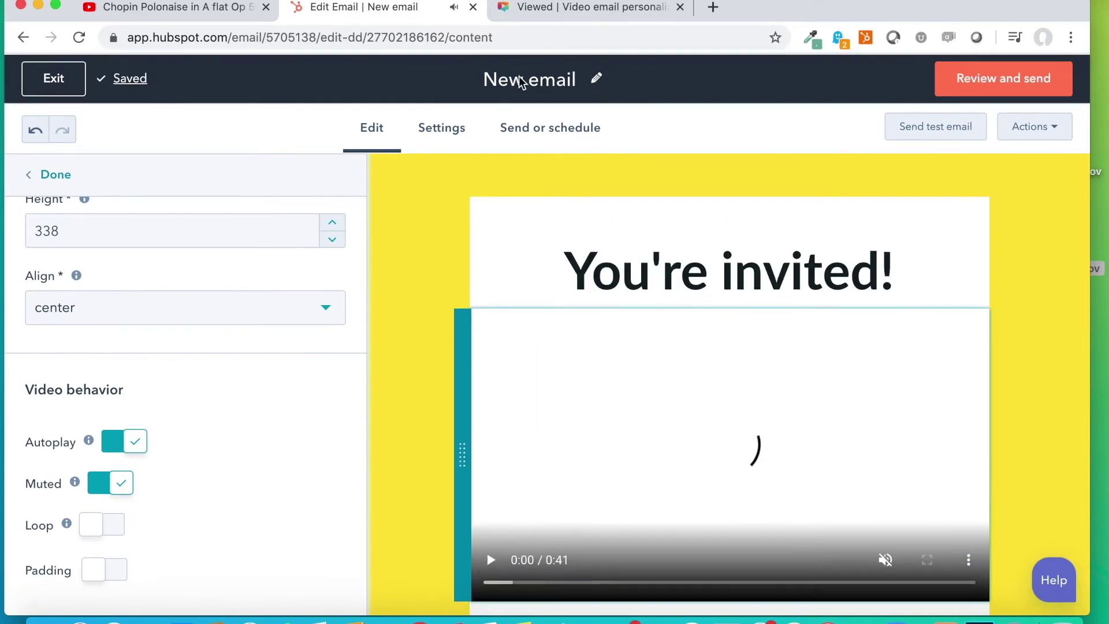
click(563, 11)
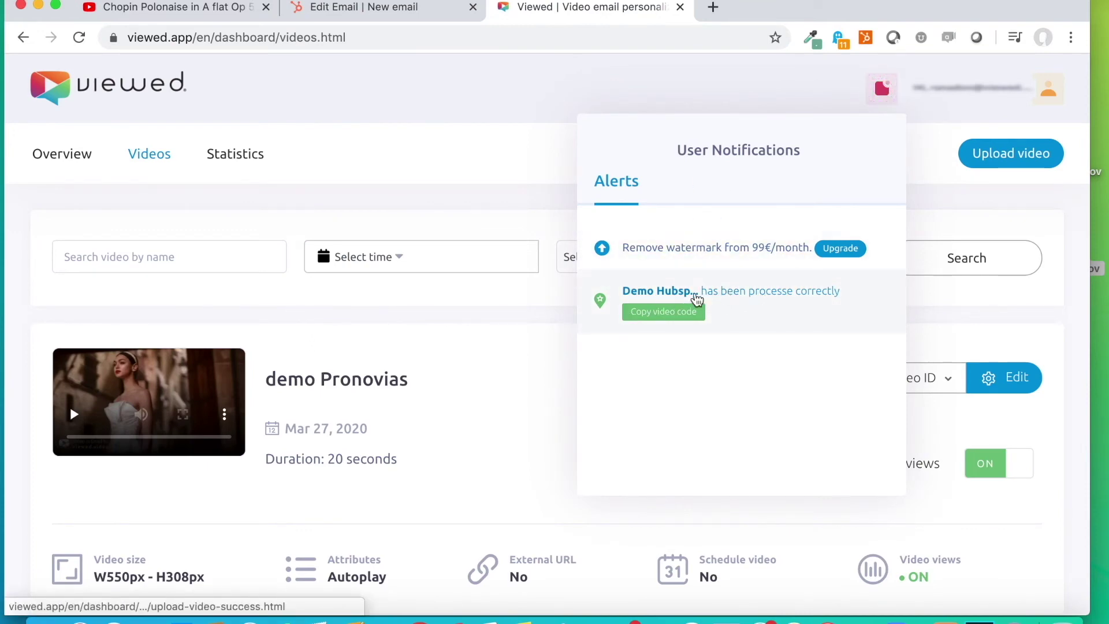
Refresh the Viewed video list and copy the Demo Hubspot video's ID for HubSpot.
click(518, 365)
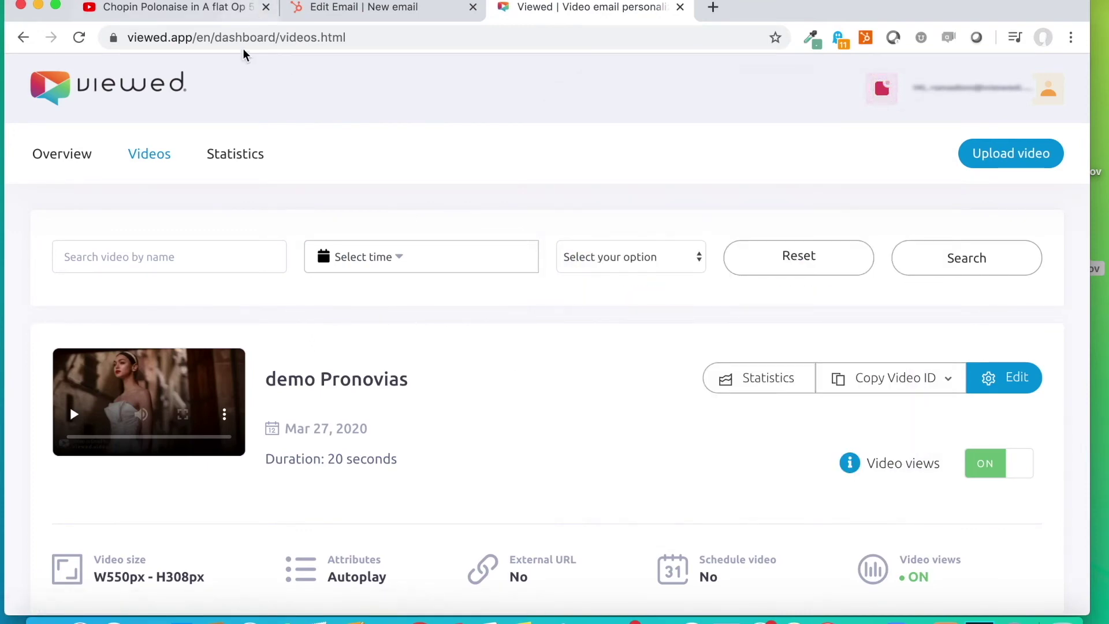
click(148, 161)
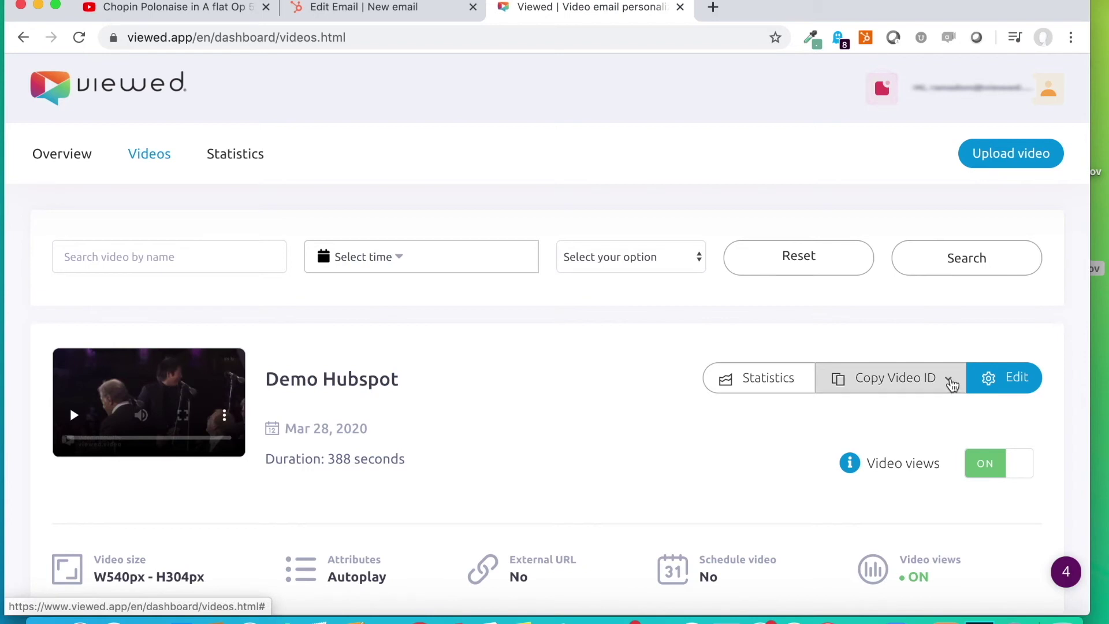
click(951, 385)
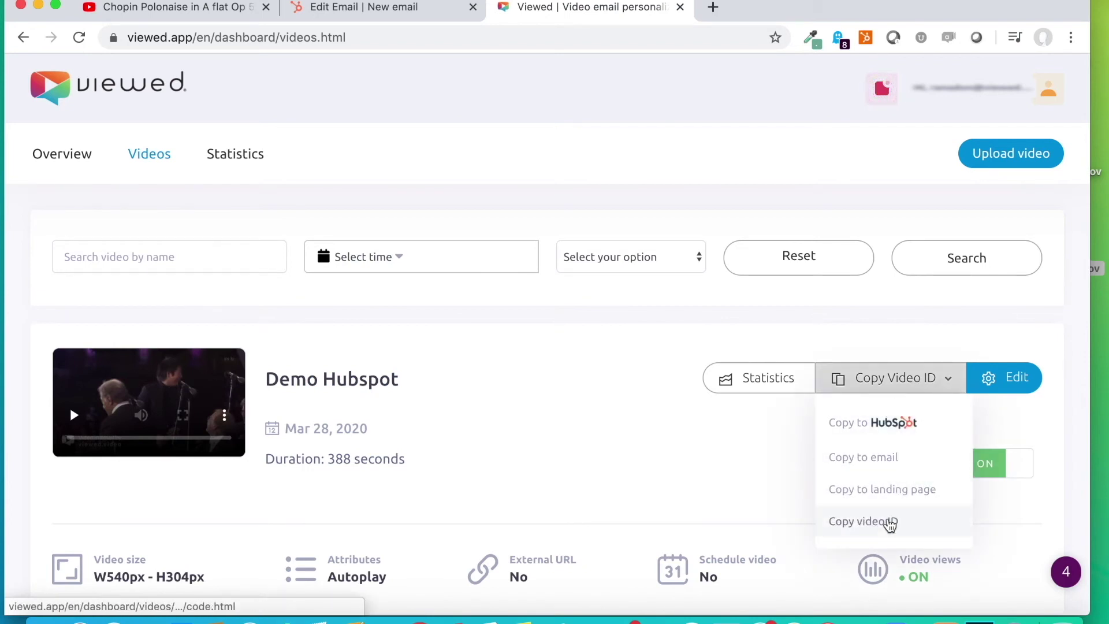
click(895, 425)
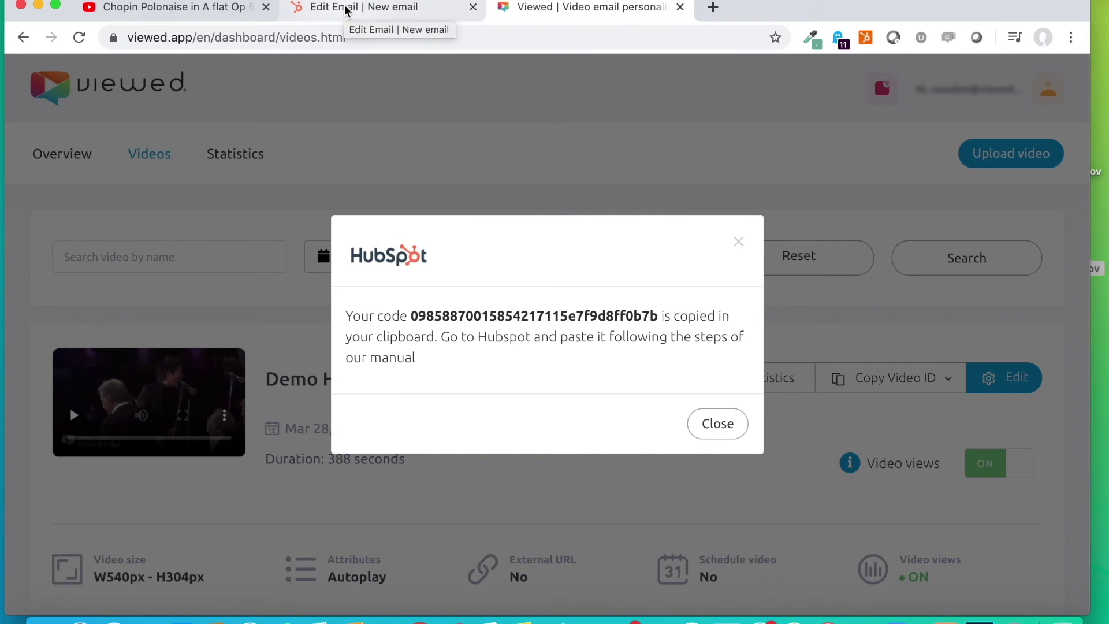
click(345, 8)
Replace the VIEWED - Video ID value with the copied Demo Hubspot video ID.
scroll(249, 280, up, 5)
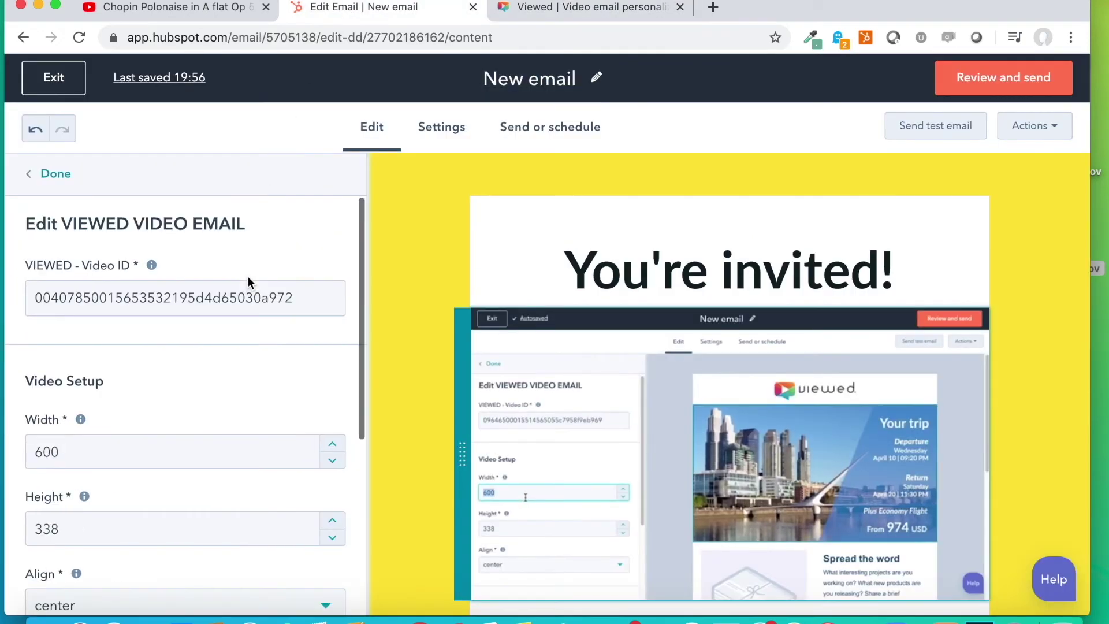
double_click(129, 297)
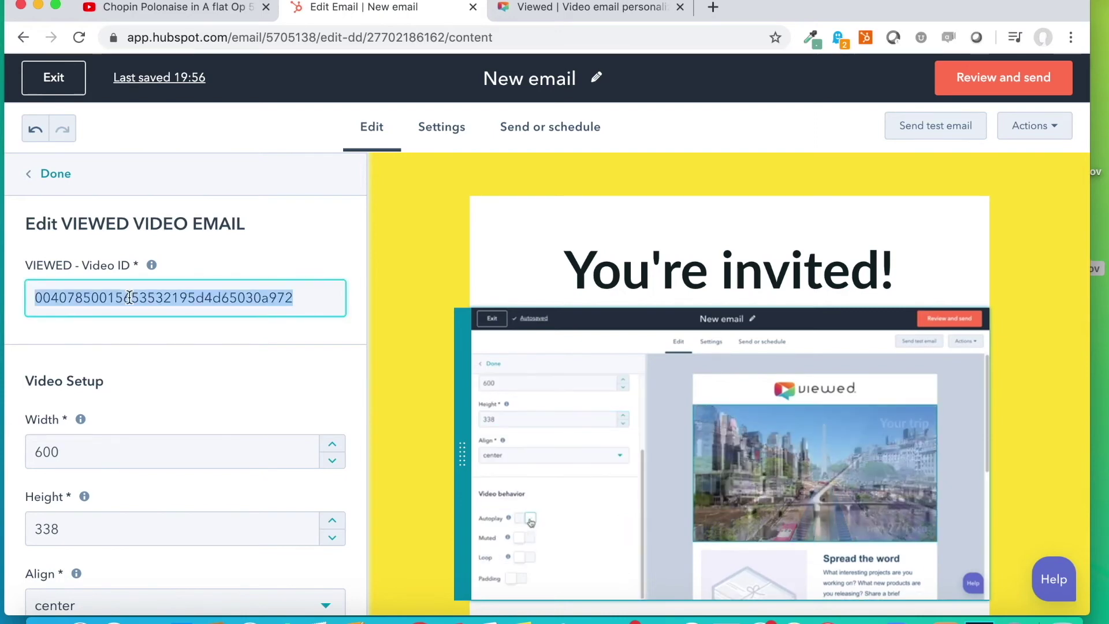
key(super+v)
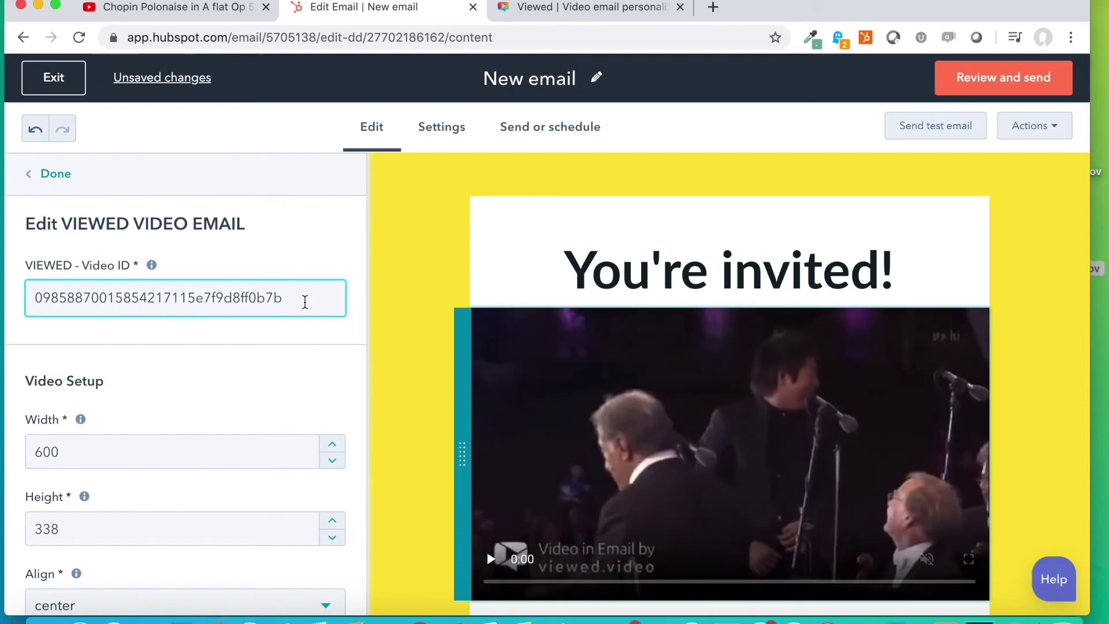
scroll(709, 435, down, 3)
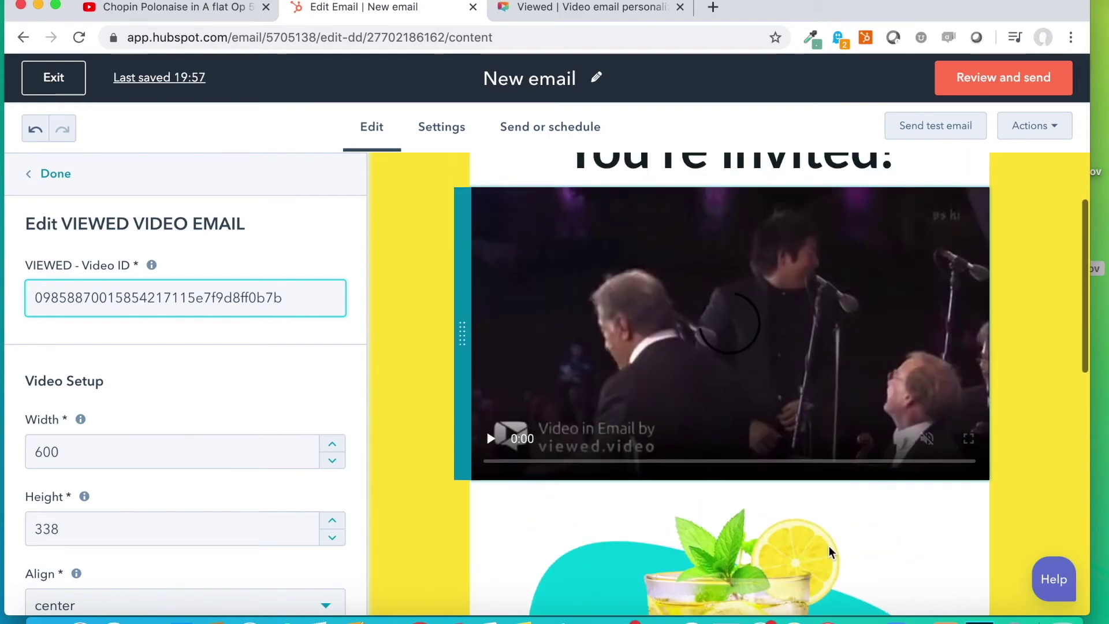
scroll(635, 537, up, 2)
scroll(675, 547, down, 5)
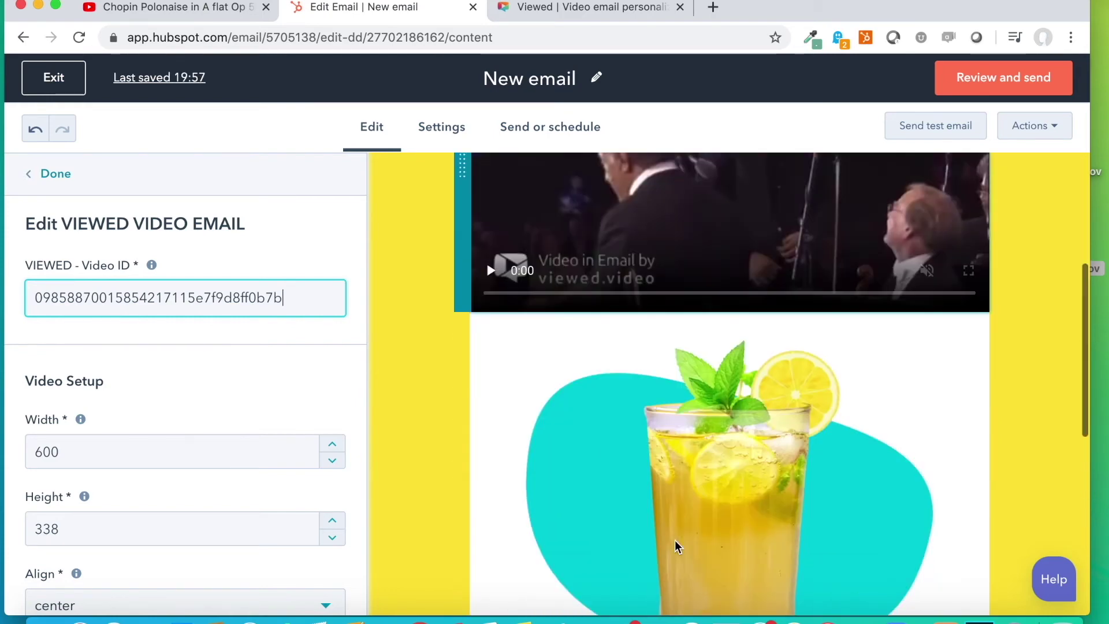
scroll(161, 529, down, 3)
scroll(162, 531, up, 1)
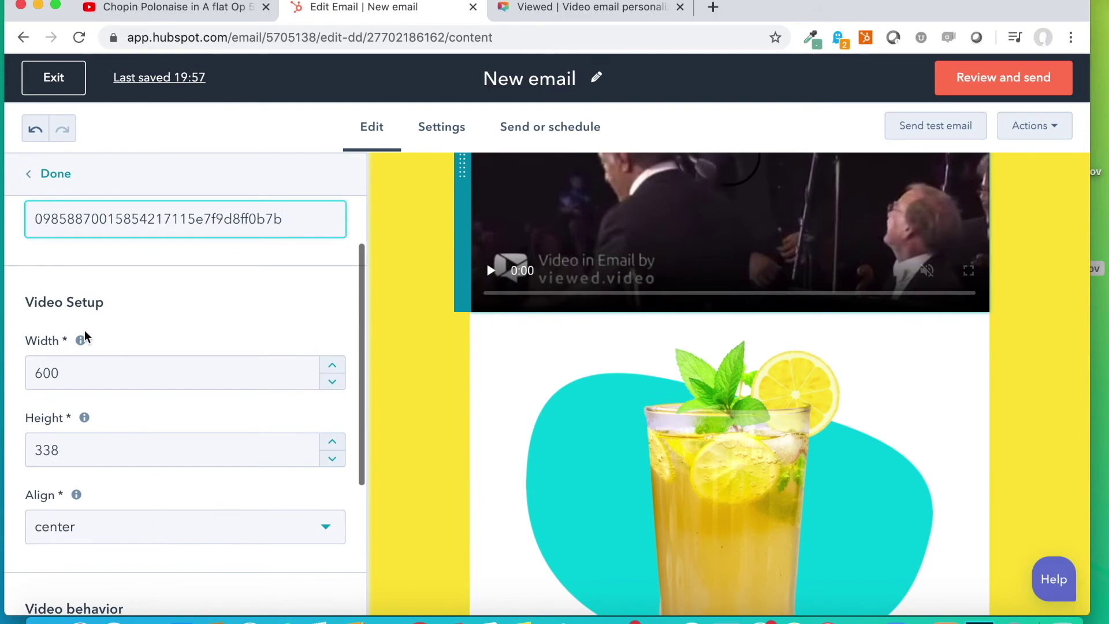
Reduce the embedded video's width by two steps to 580.
click(333, 382)
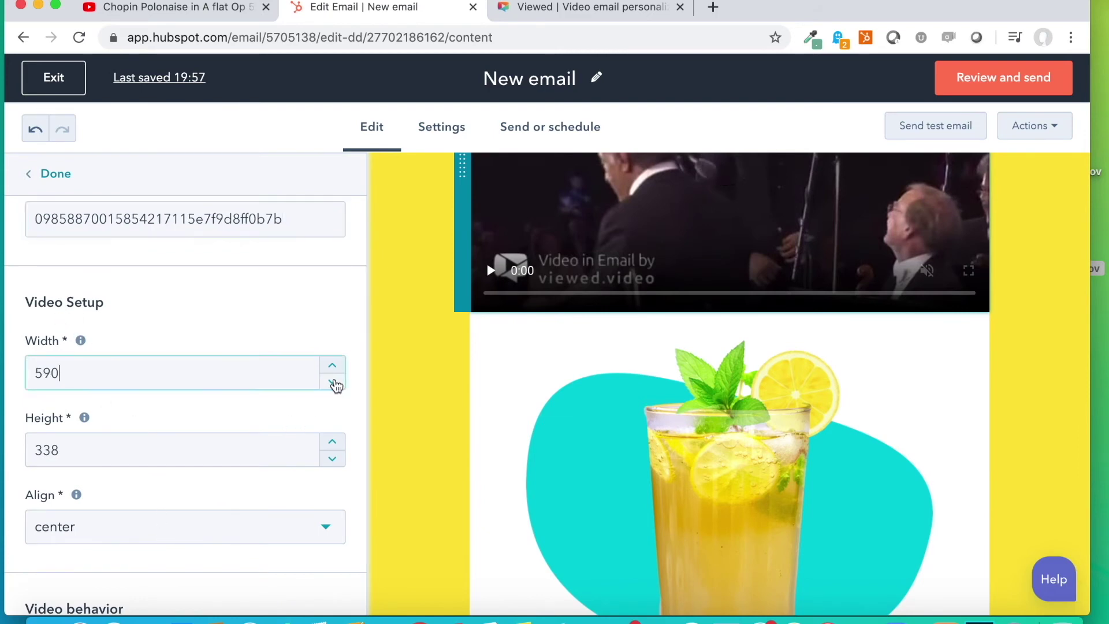
click(332, 383)
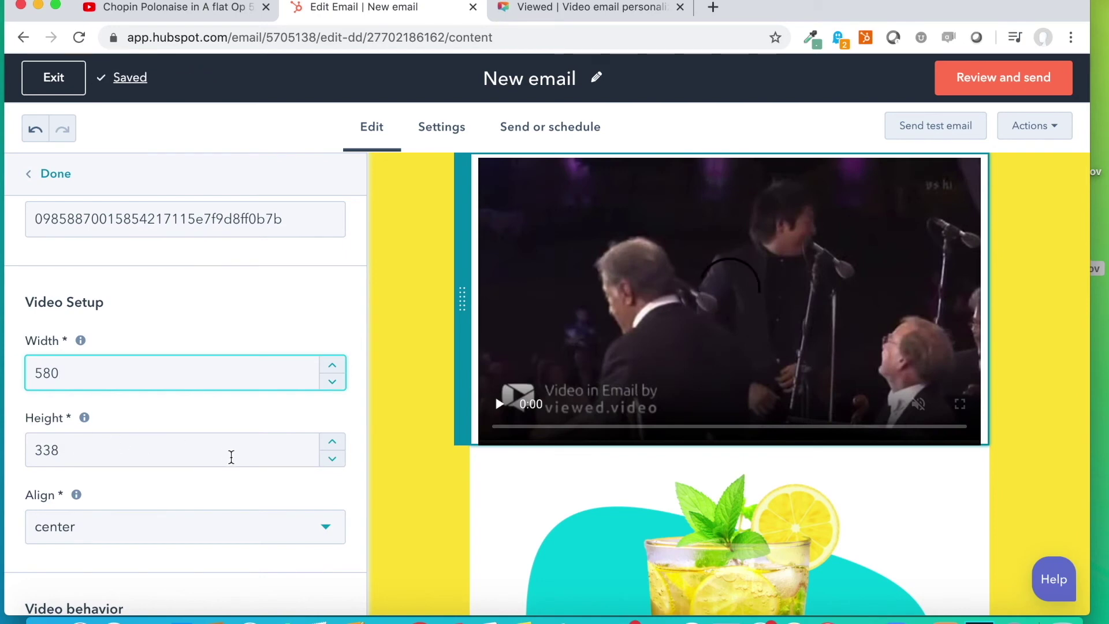
scroll(231, 457, down, 2)
scroll(231, 457, down, 2)
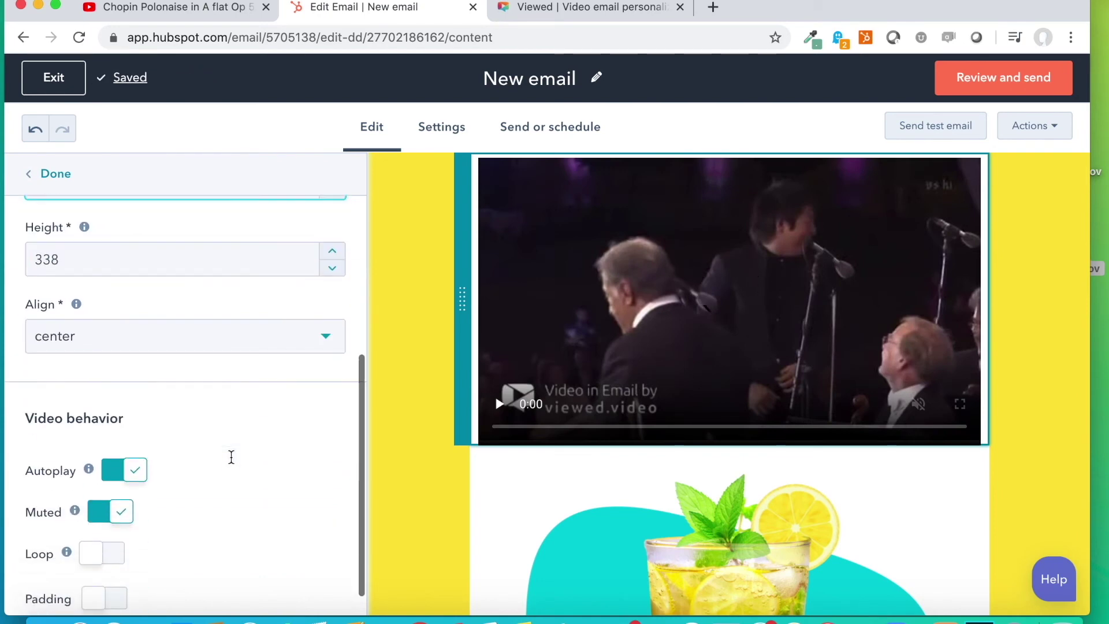
scroll(231, 457, down, 1)
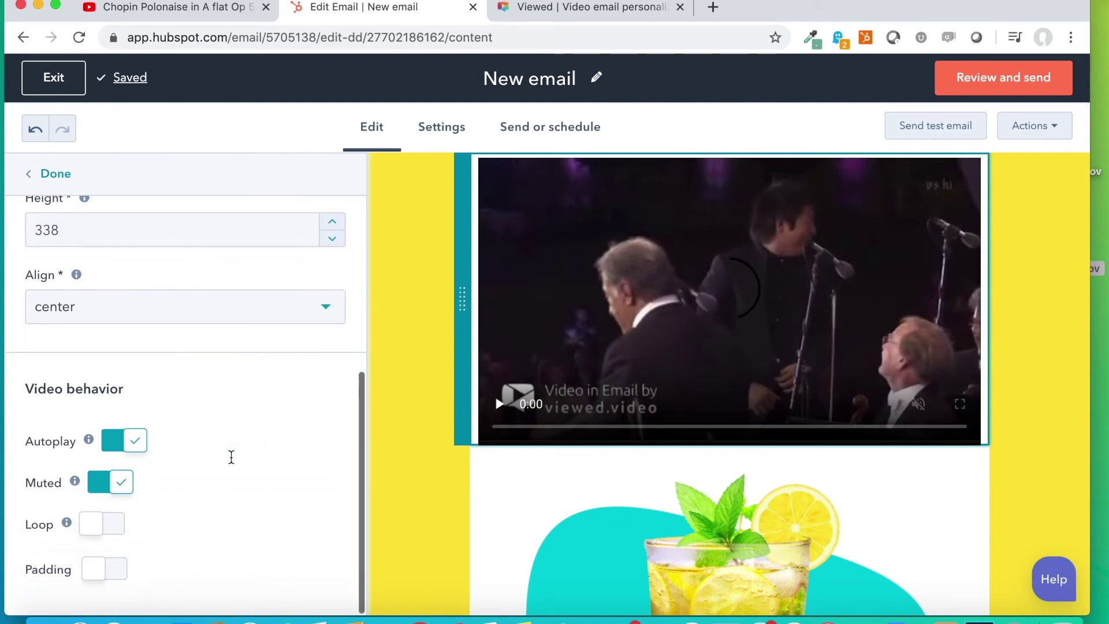
Toggle Muted off and back on so the video stays autoplaying and muted.
click(114, 487)
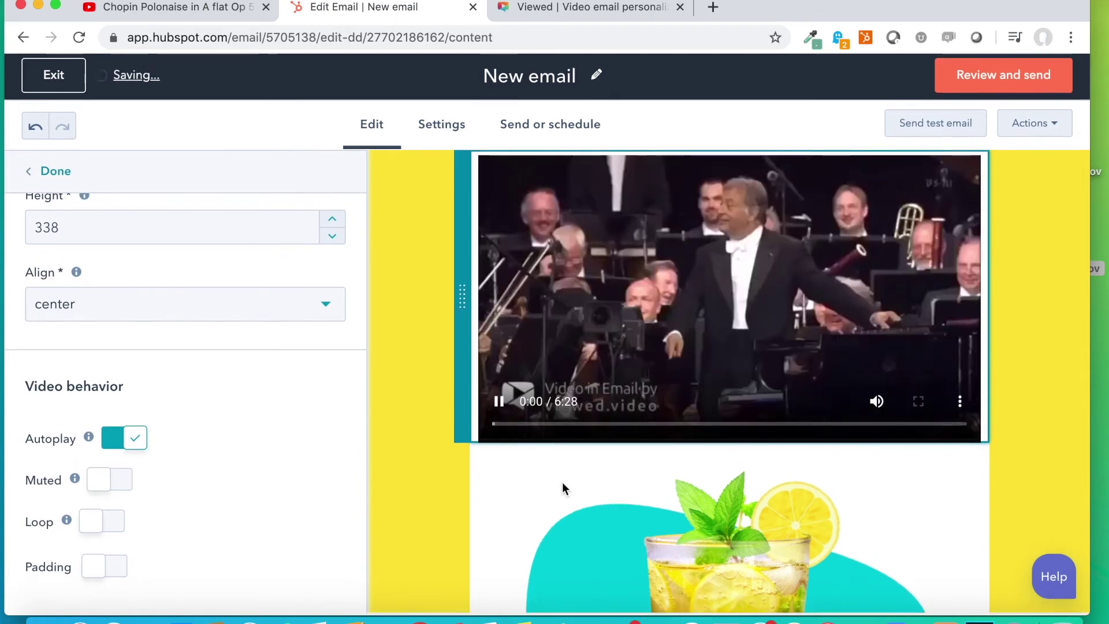
scroll(1039, 368, up, 3)
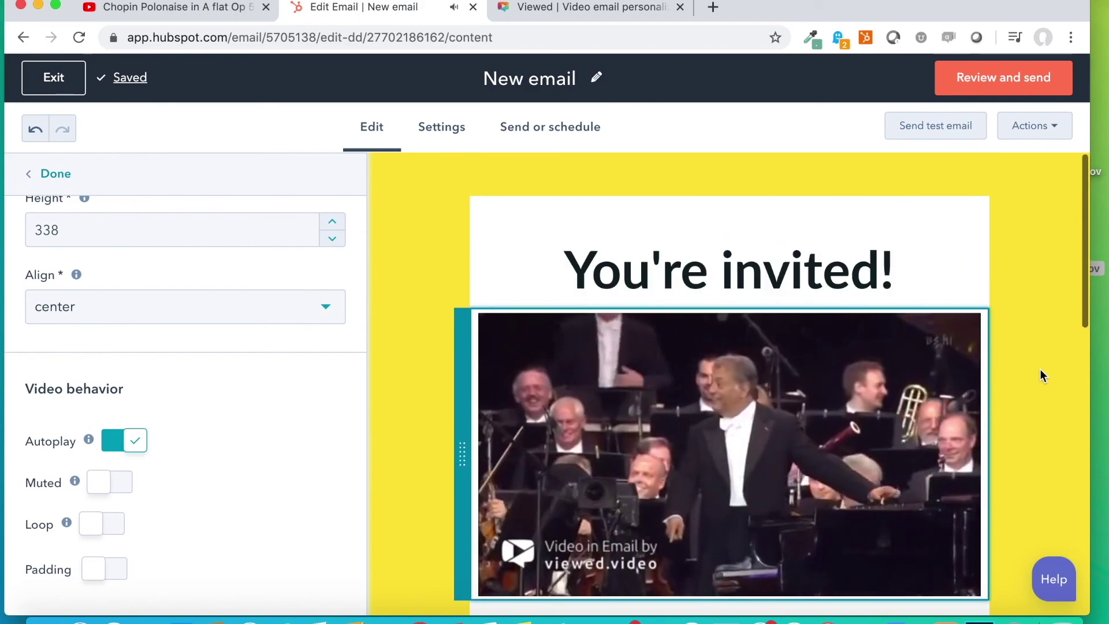
scroll(1039, 369, down, 5)
scroll(1040, 370, down, 5)
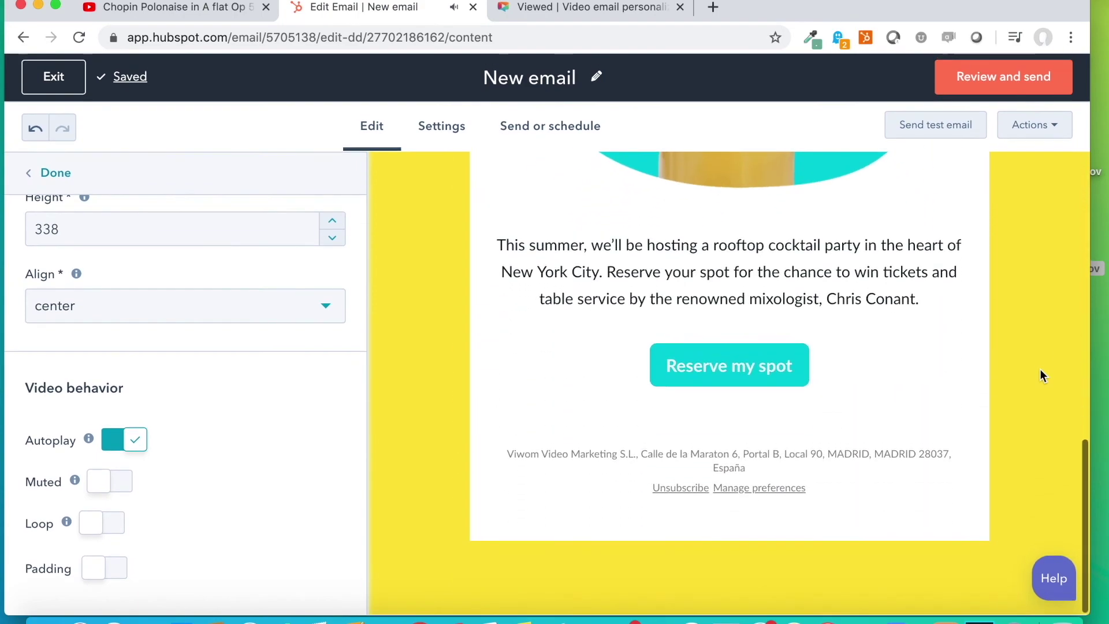
scroll(1039, 369, up, 10)
scroll(1040, 368, down, 3)
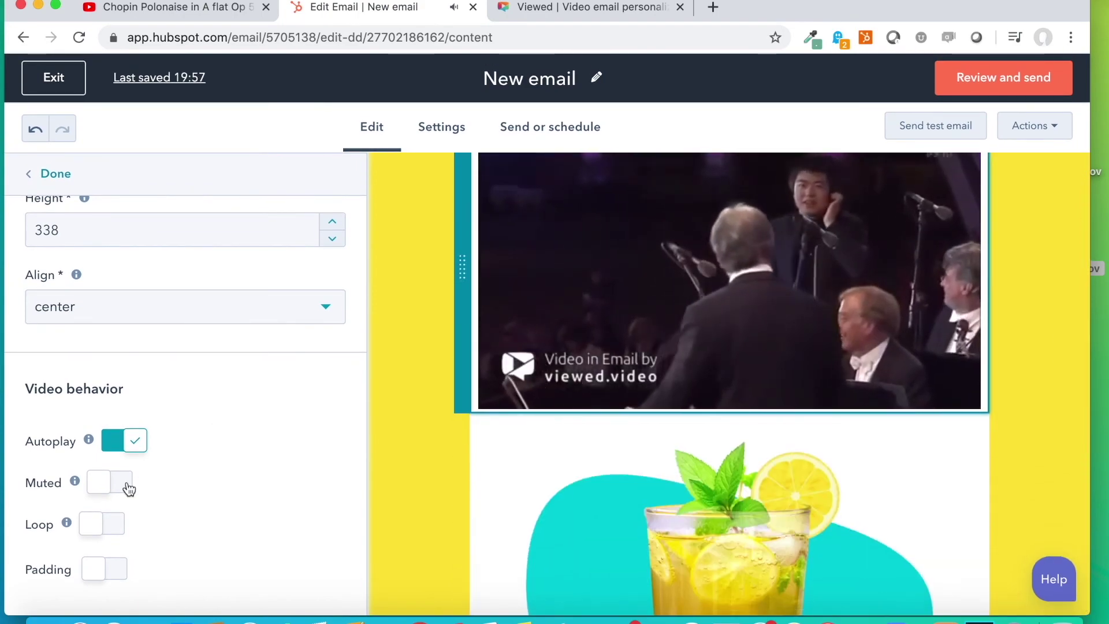
click(104, 486)
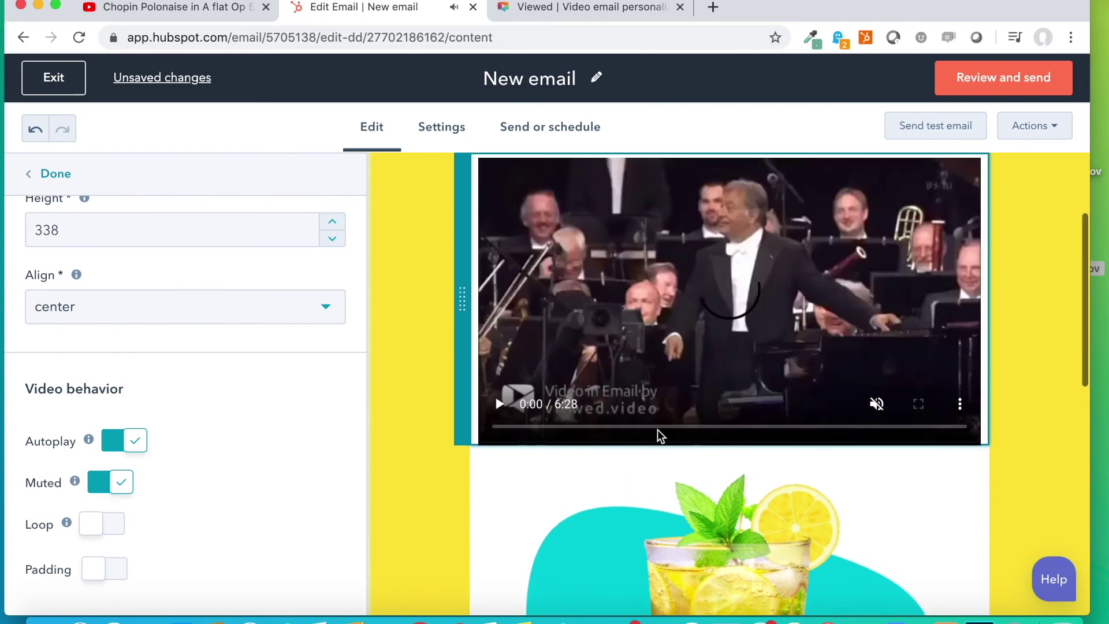
scroll(807, 344, up, 2)
scroll(808, 338, up, 2)
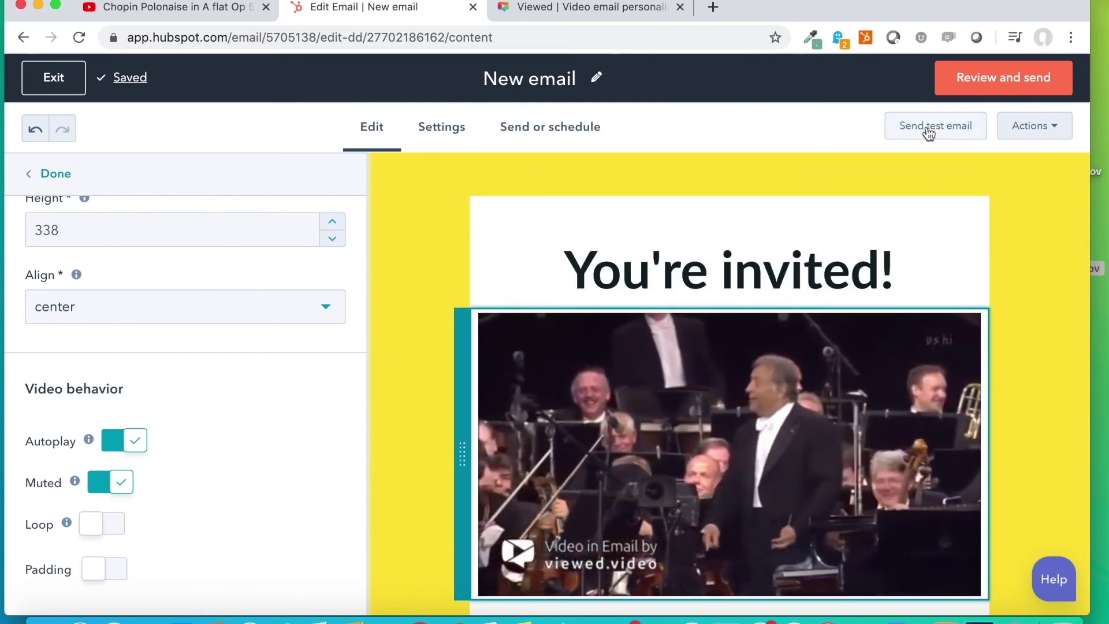
click(930, 127)
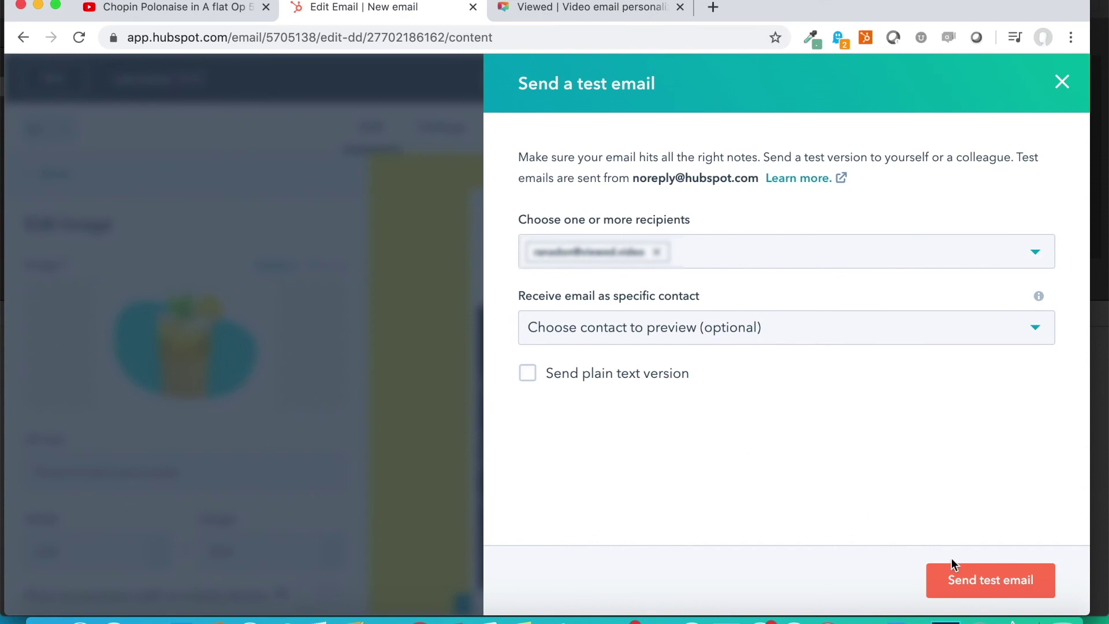
Send the test invitation email to the selected recipient.
click(990, 586)
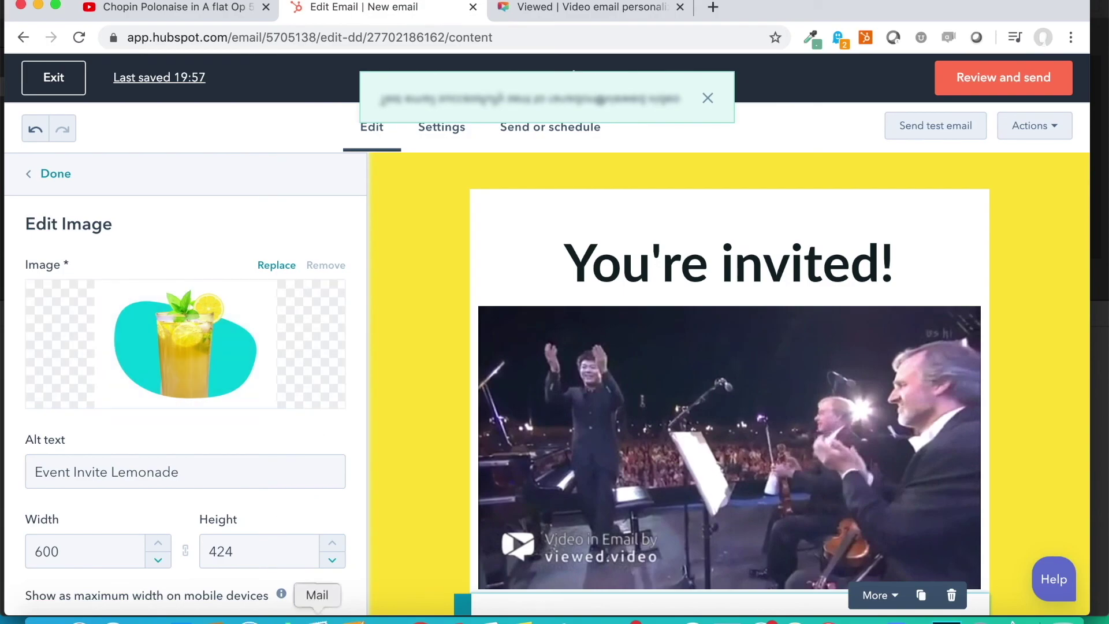
Open the 20:13 test invitation in Mail, unmute its concert video, and review the email.
click(317, 620)
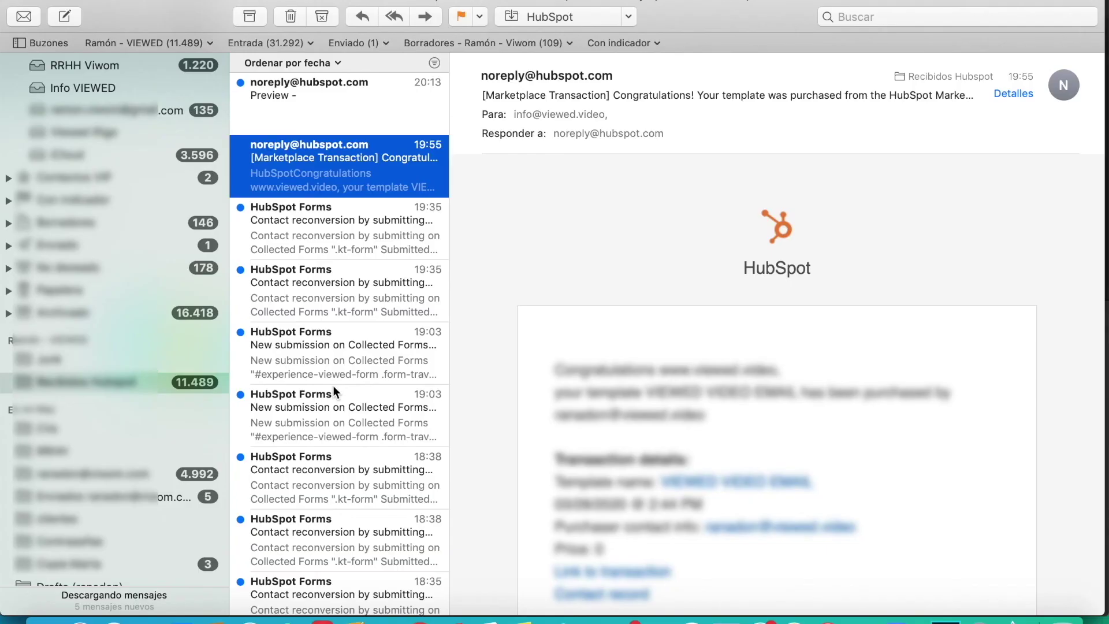
click(313, 99)
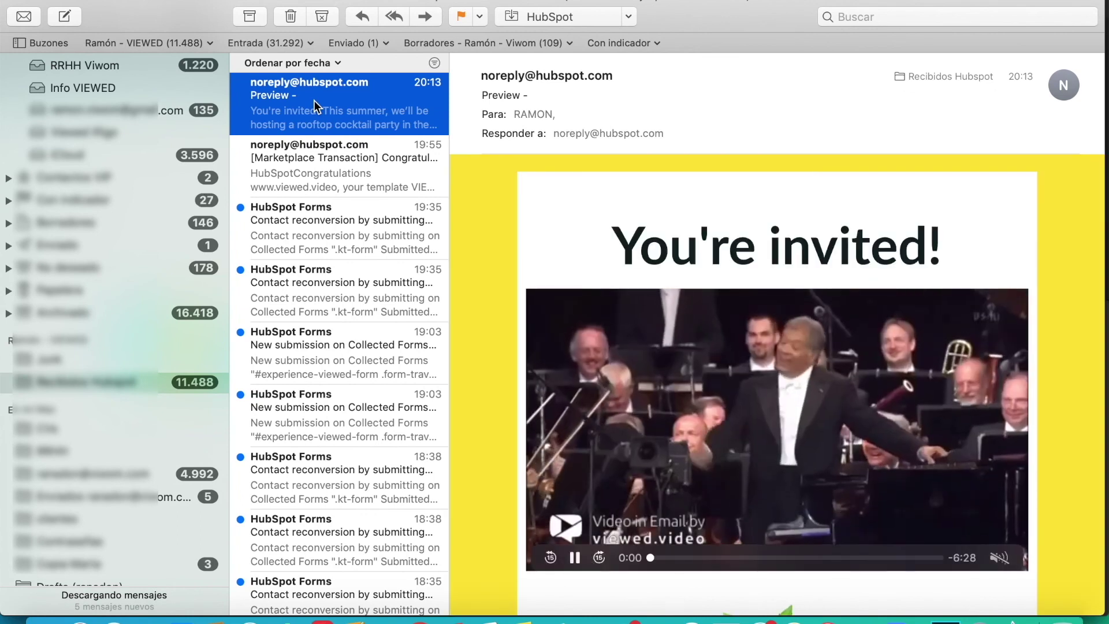
key(XF86AudioRaiseVolume)
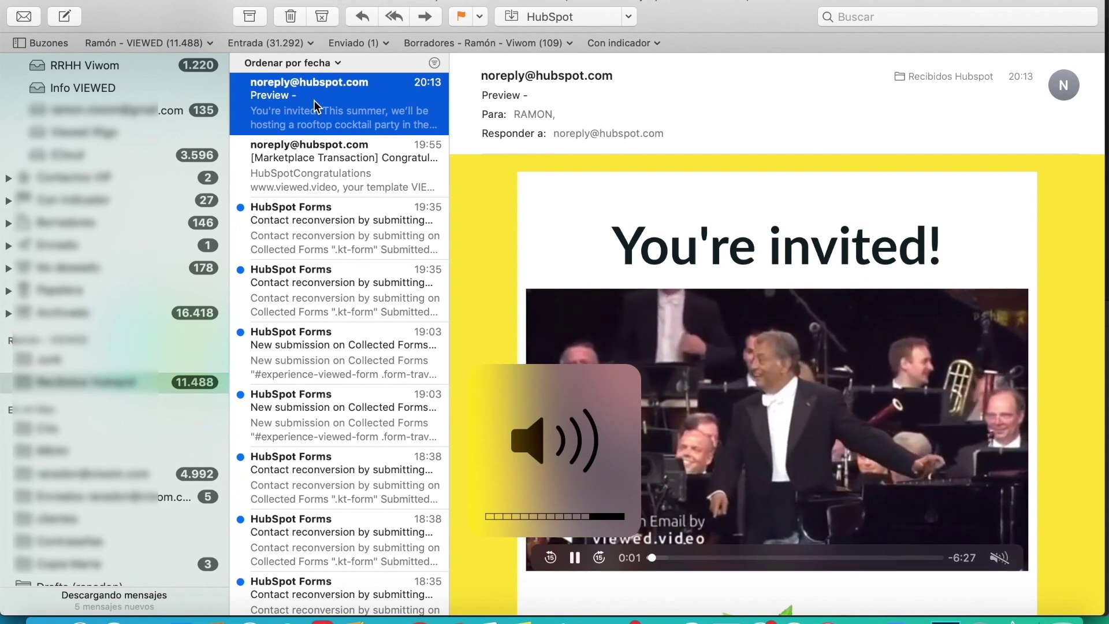
mouse_move(993, 560)
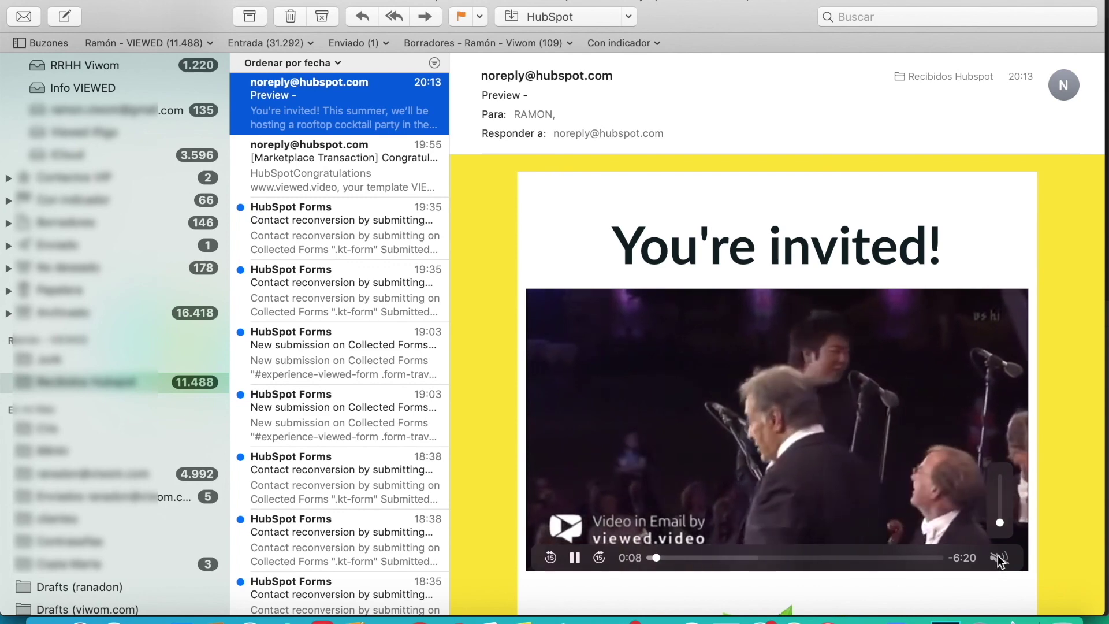
click(998, 557)
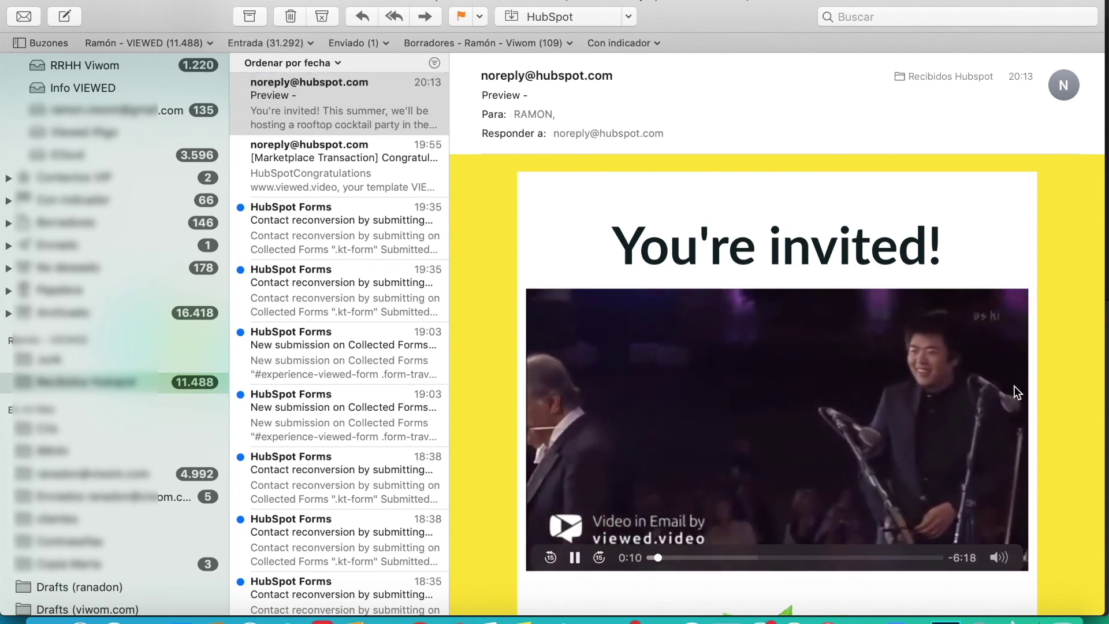
scroll(1072, 391, down, 3)
scroll(1071, 389, down, 10)
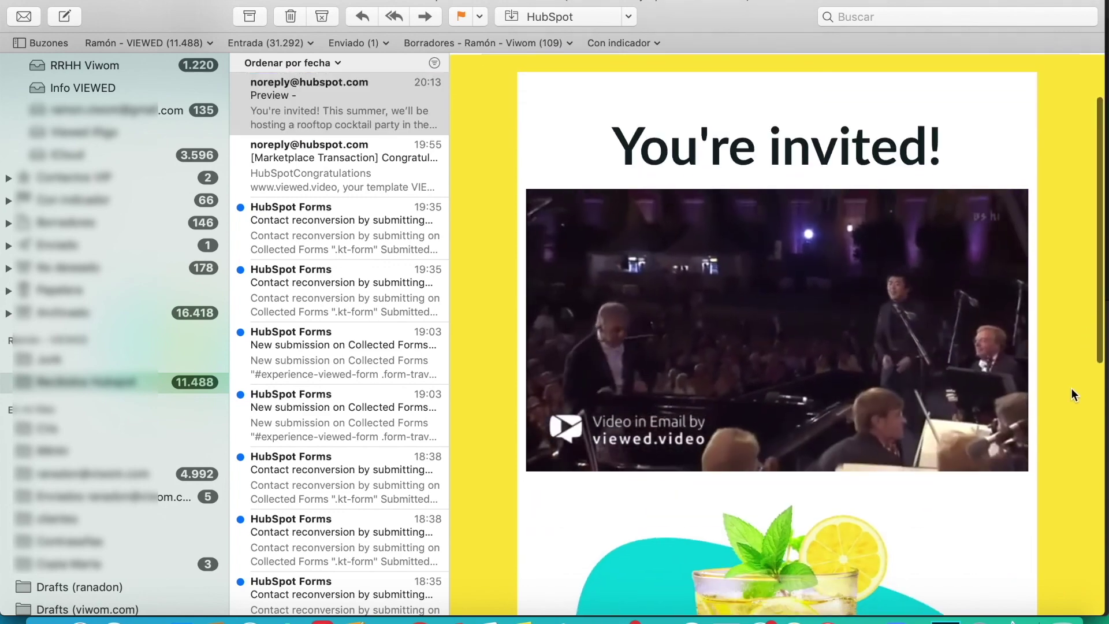
scroll(1071, 389, down, 5)
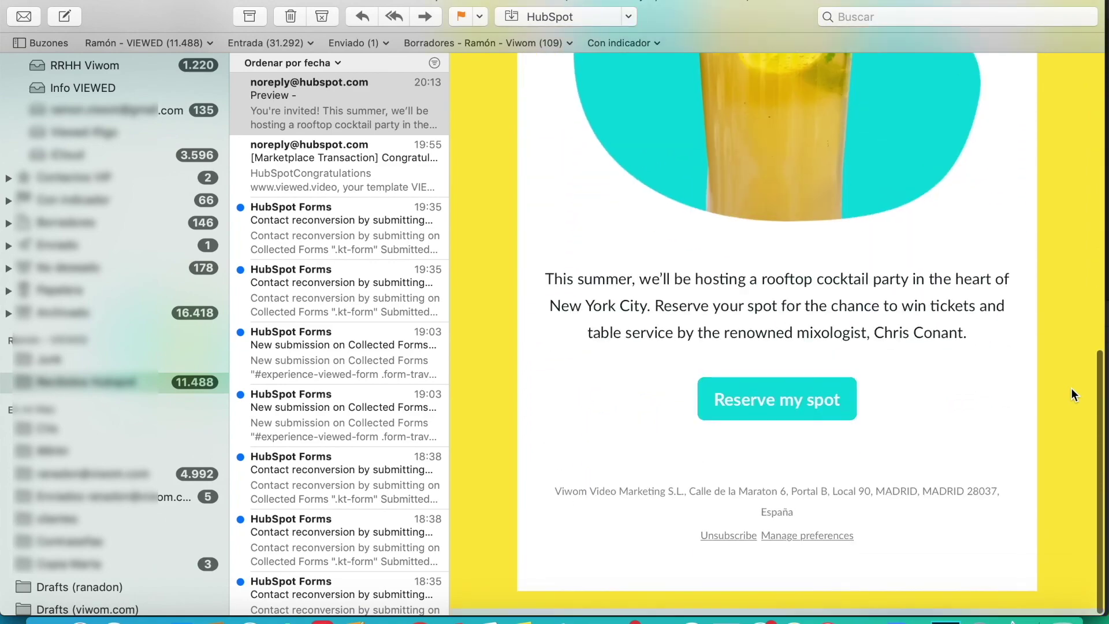
scroll(1071, 388, up, 4)
scroll(1071, 395, up, 10)
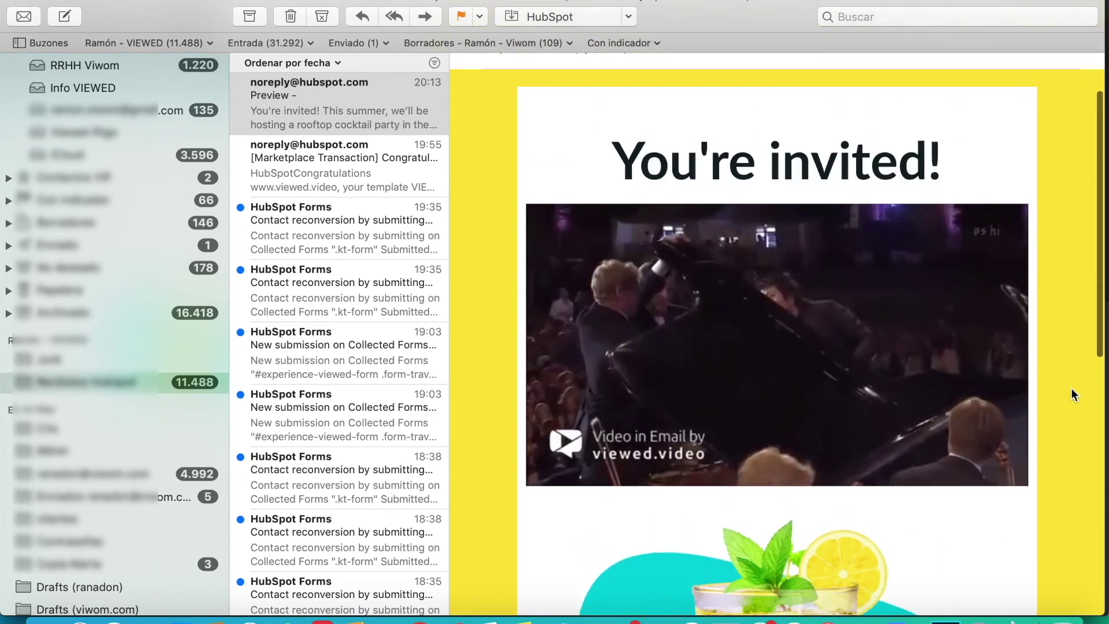